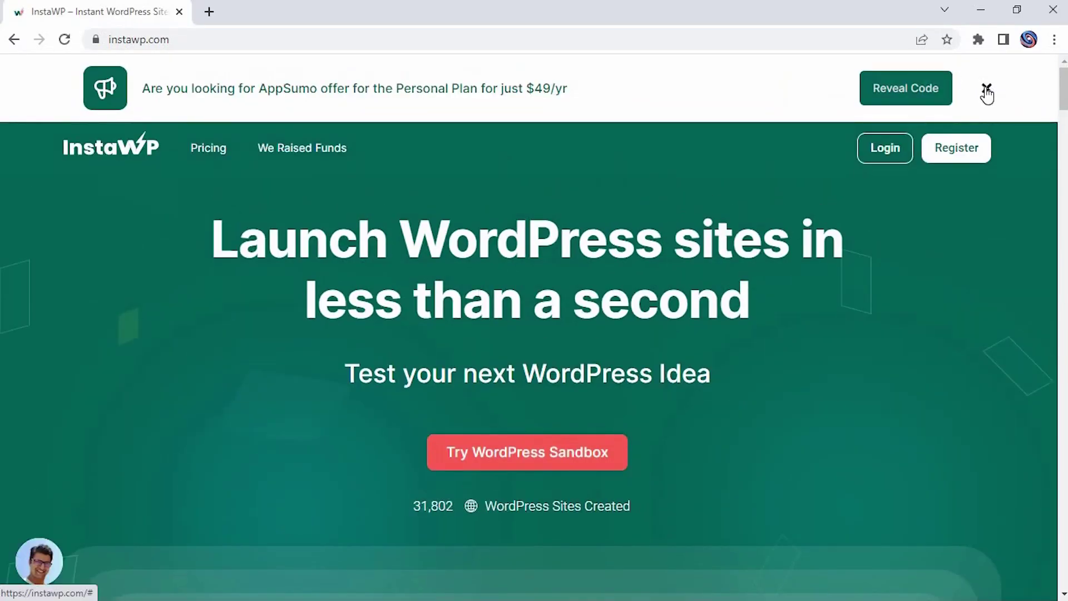
- Create the wakada InstaWP sandbox site on WordPress 6.0.1 and open its admin Dashboard
left_click(987, 89)
left_click(553, 379)
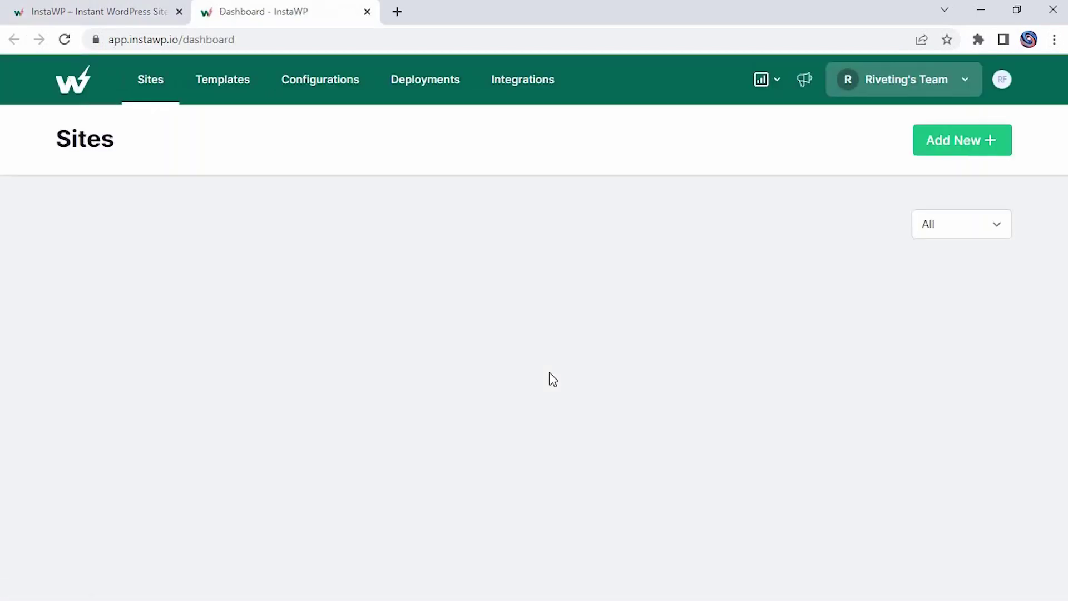
left_click(948, 150)
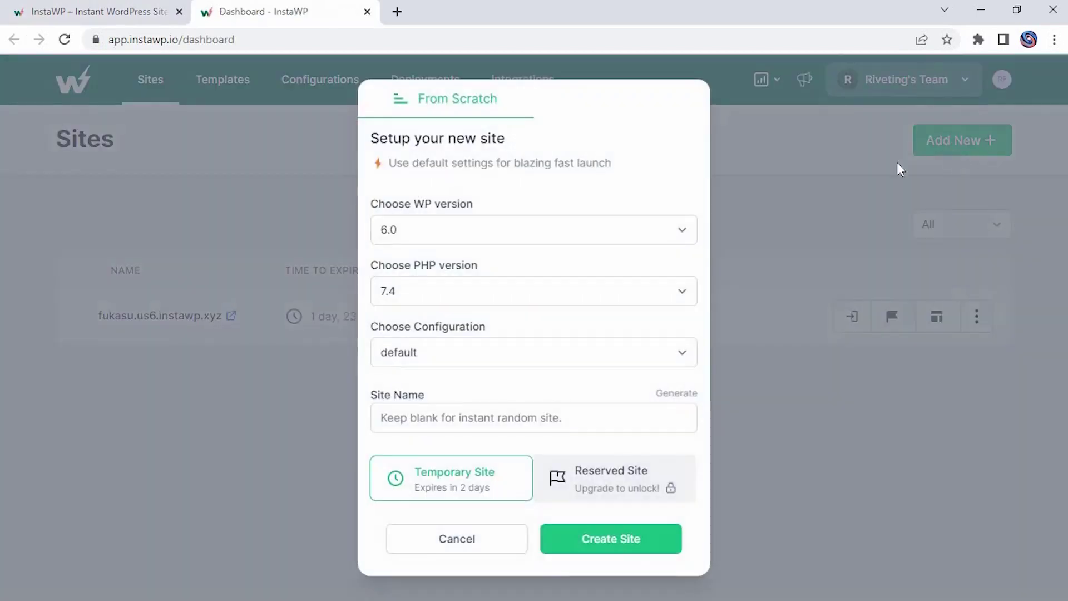
left_click(640, 239)
left_click(620, 268)
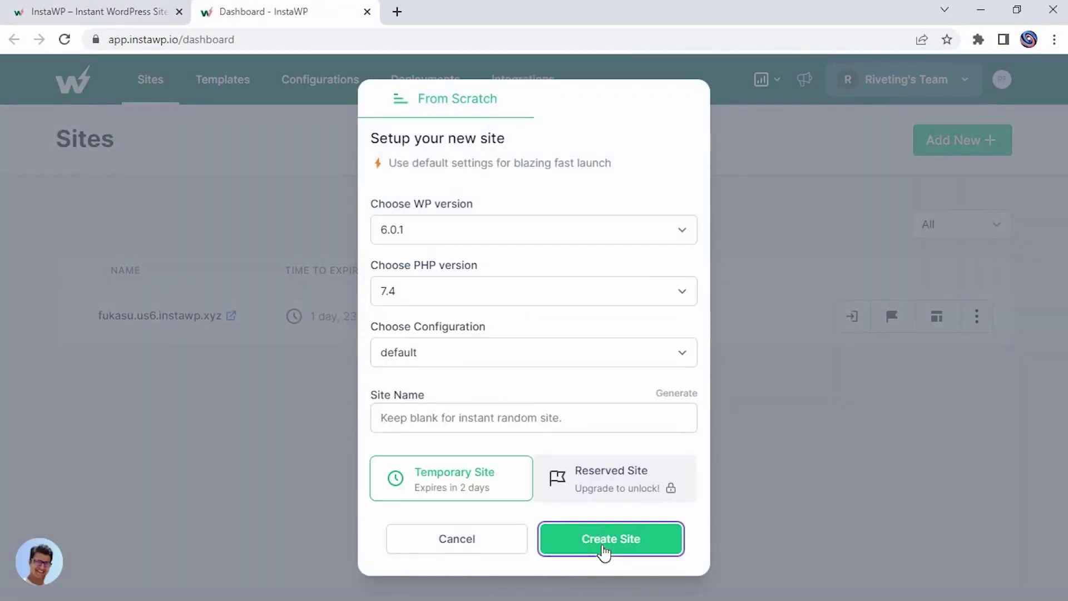
left_click(598, 549)
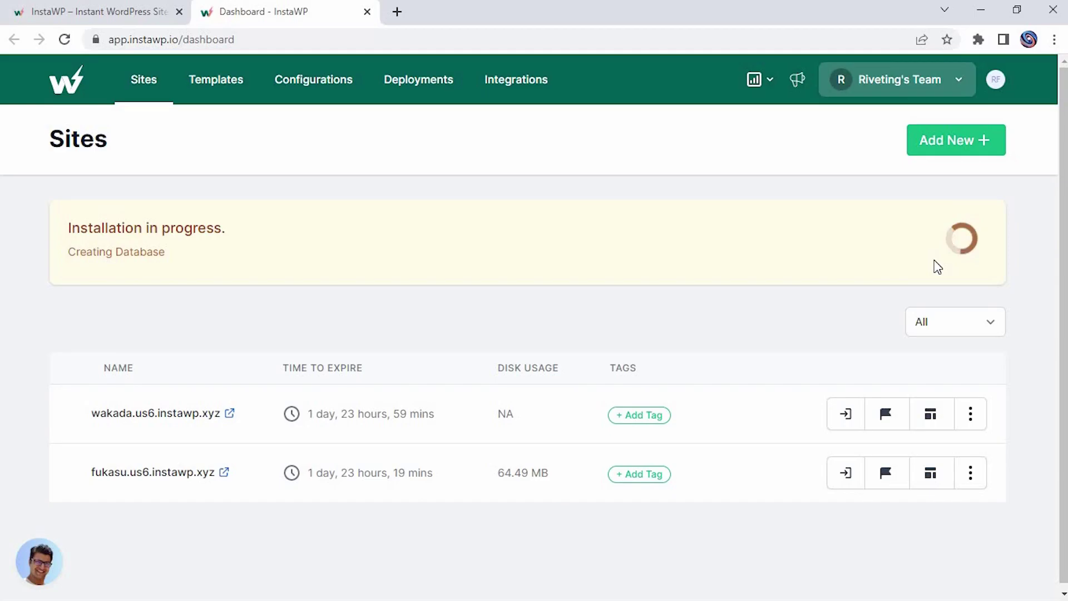
left_click(940, 251)
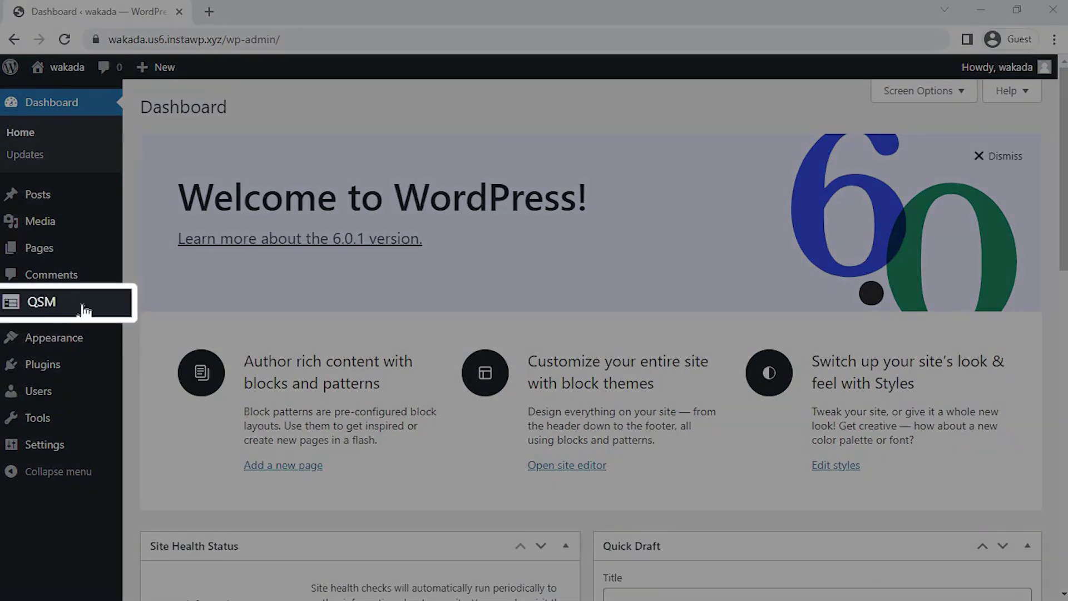
- Open the QSM Quizzes & Surveys list from the admin sidebar
mouse_move(67, 310)
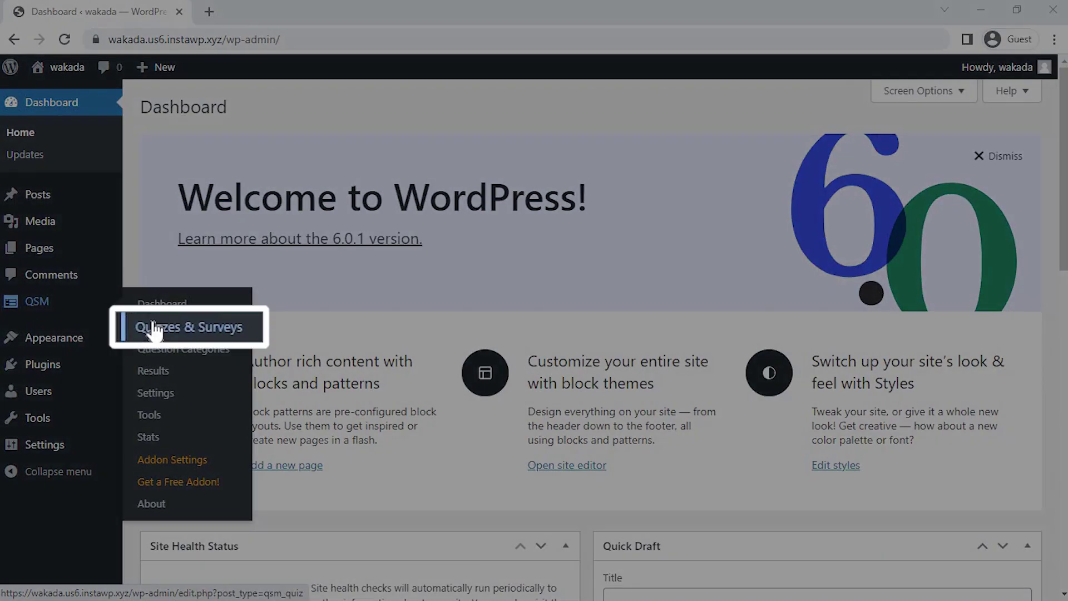
left_click(155, 328)
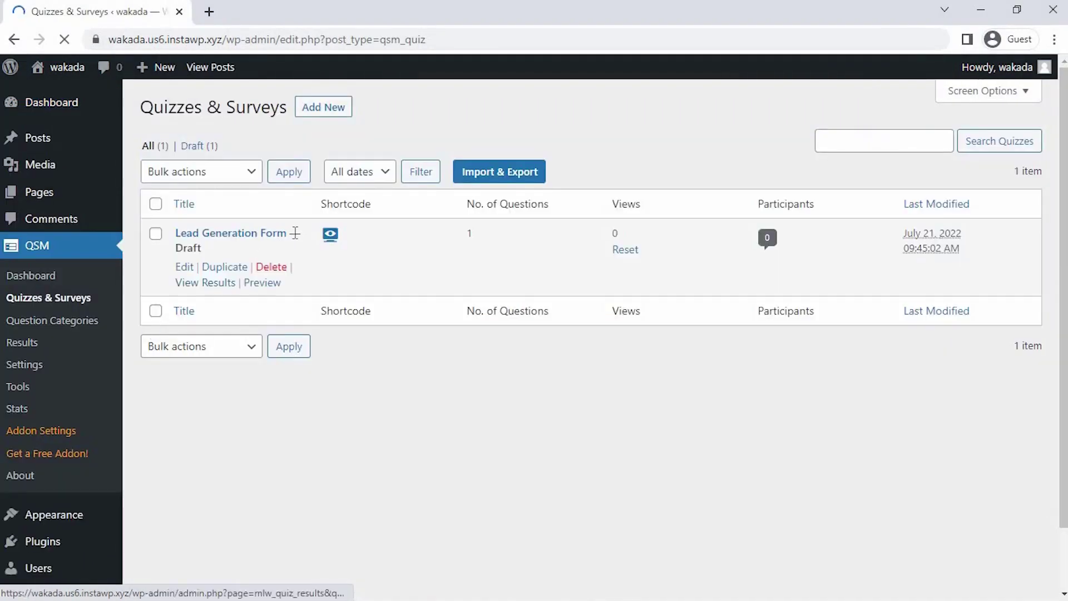
- Start a new quiz and keep the Default Theme
left_click(322, 108)
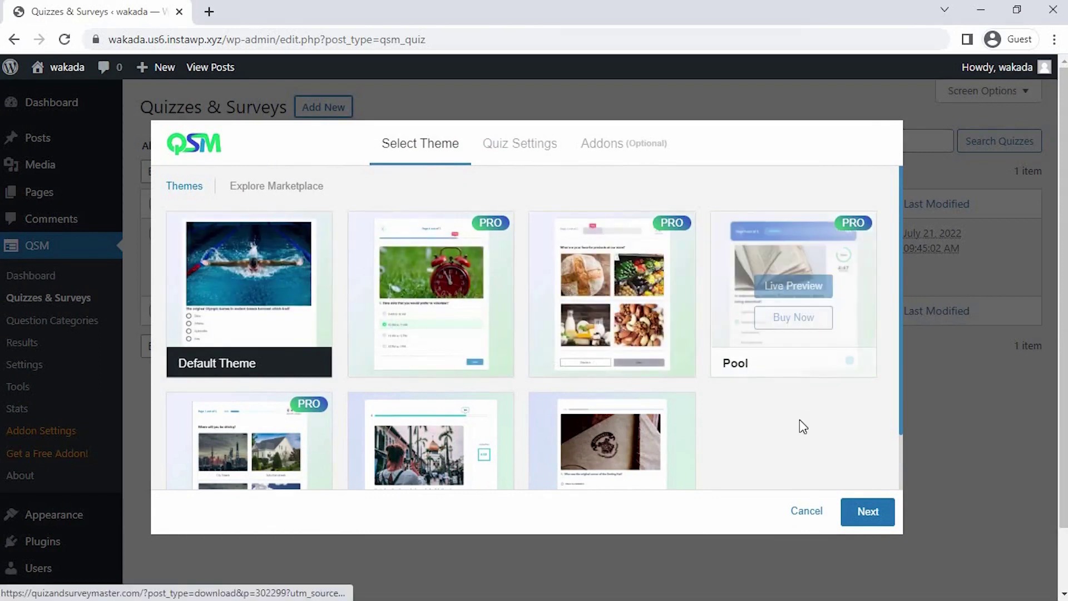
scroll(799, 423, "down", 2)
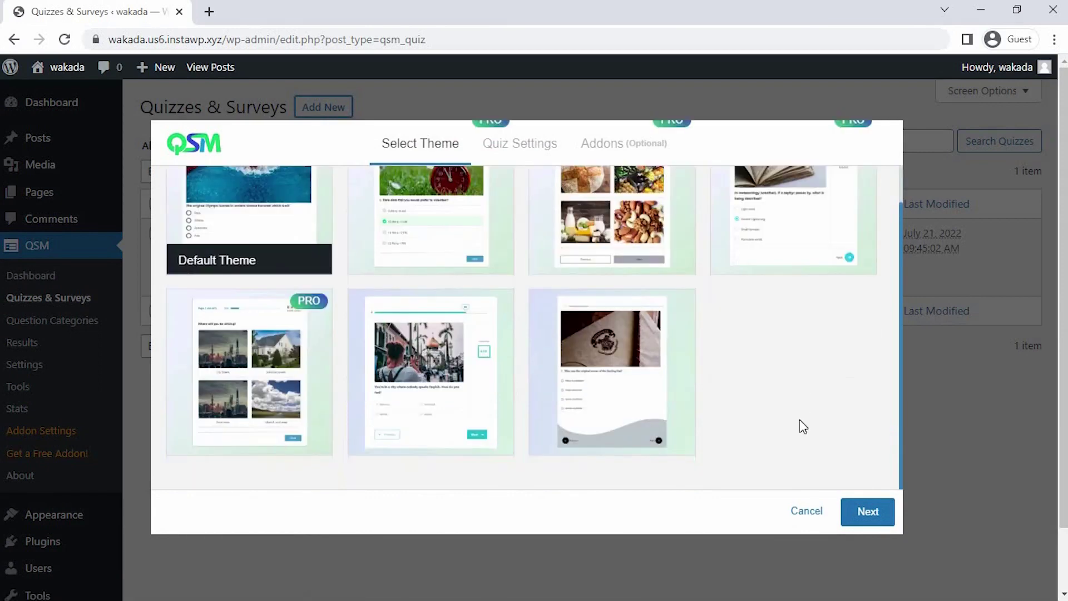
left_click(867, 513)
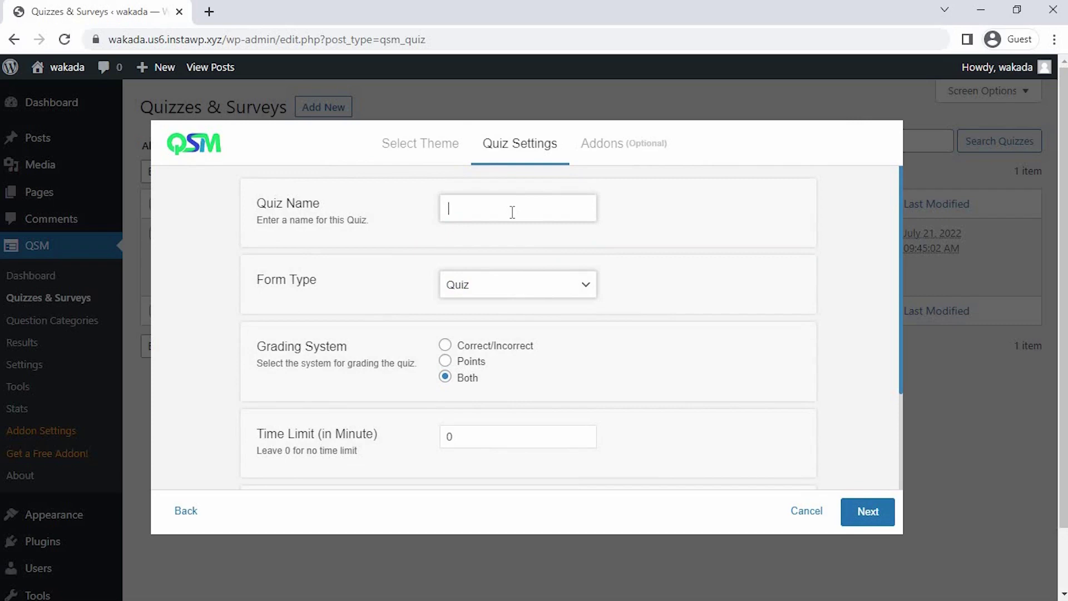
- Name the quiz 'Lead Generation Form' as a Simple Form with a time limit of 0
left_click(513, 212)
type("Lead Generation Form")
left_click(527, 285)
left_click(530, 331)
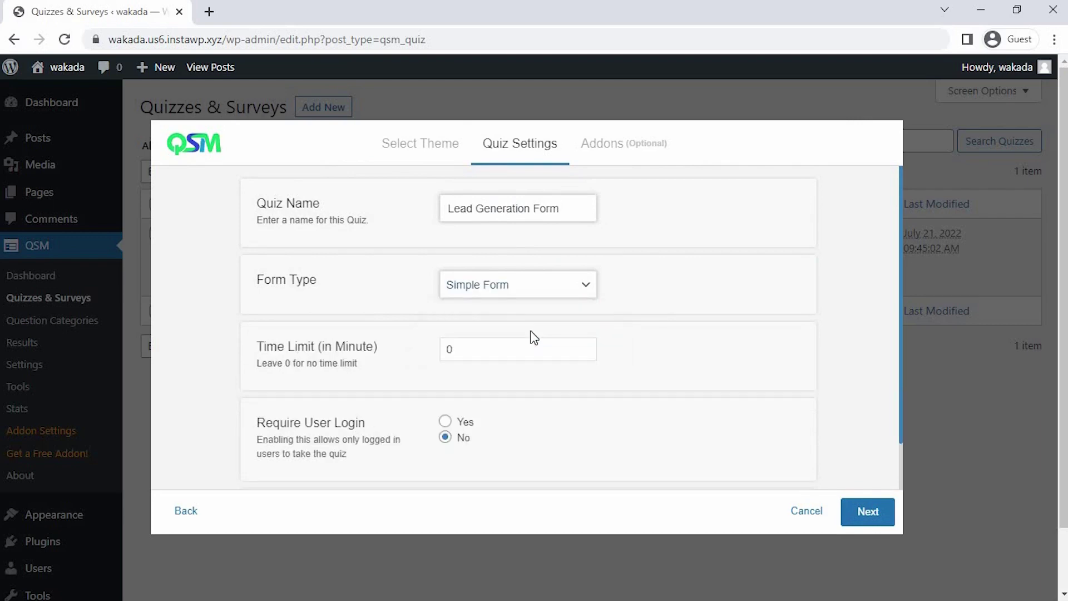
left_click(584, 345)
left_click(584, 344)
left_click(584, 354)
left_click(584, 354)
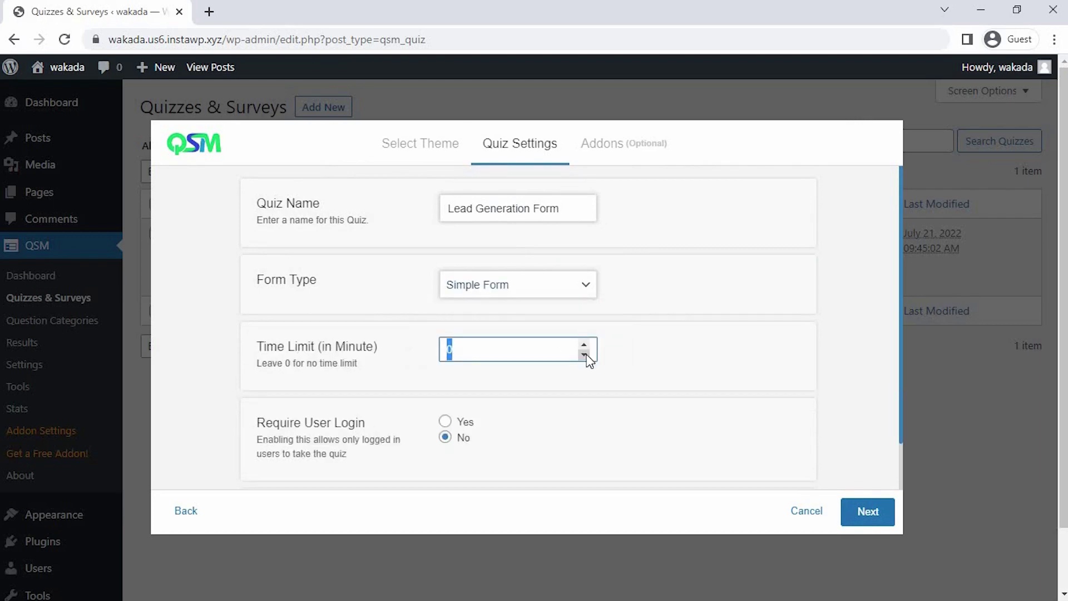
left_click(553, 353)
- Set Require Login to No and continue to the Addons step
scroll(545, 409, "down", 2)
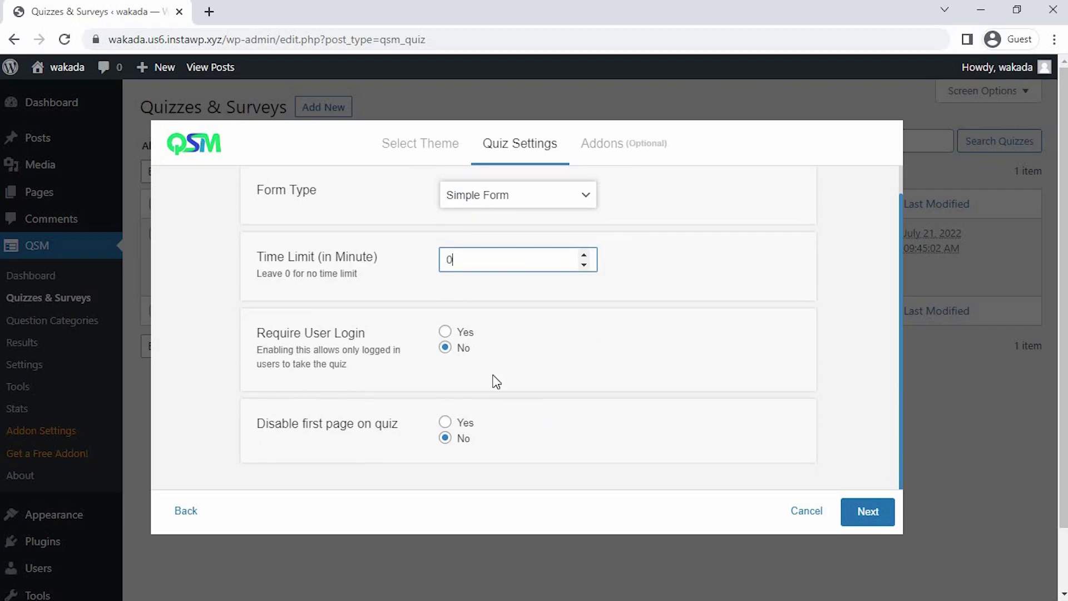
left_click(445, 332)
left_click(445, 348)
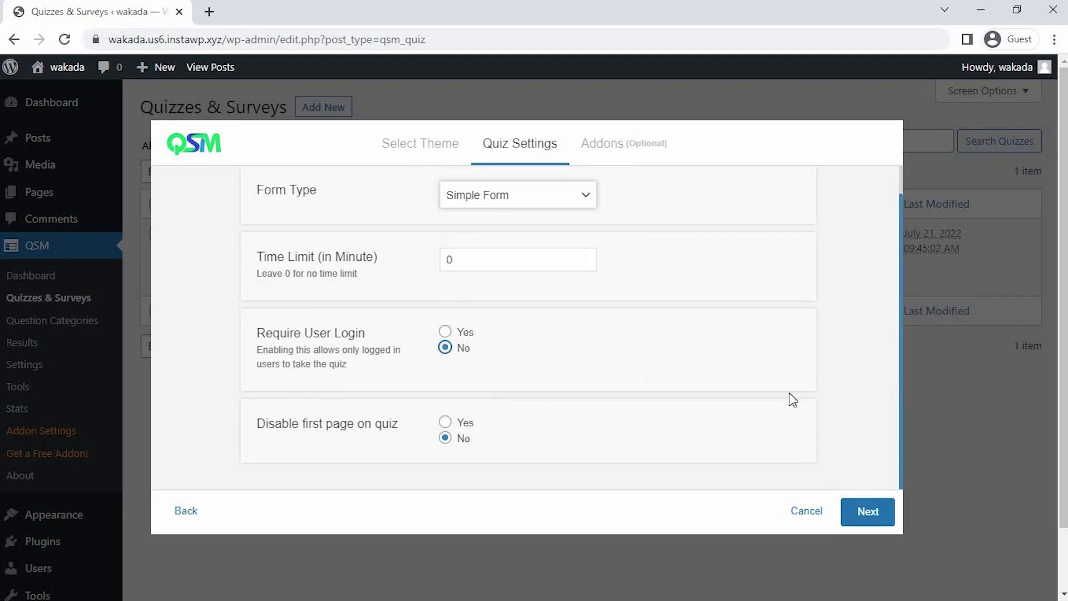
left_click(869, 513)
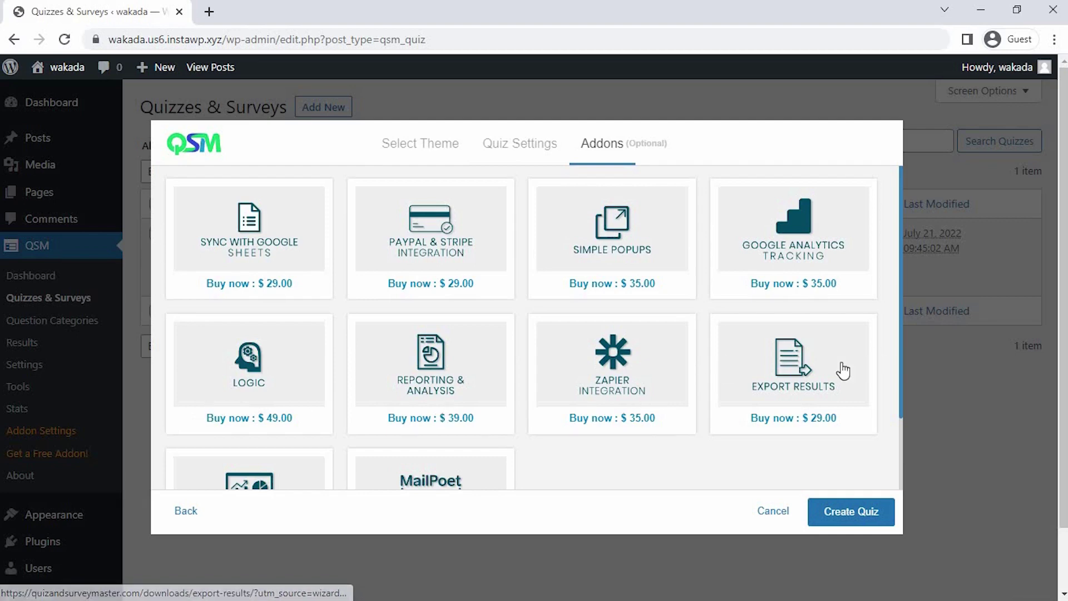
scroll(841, 370, "down", 3)
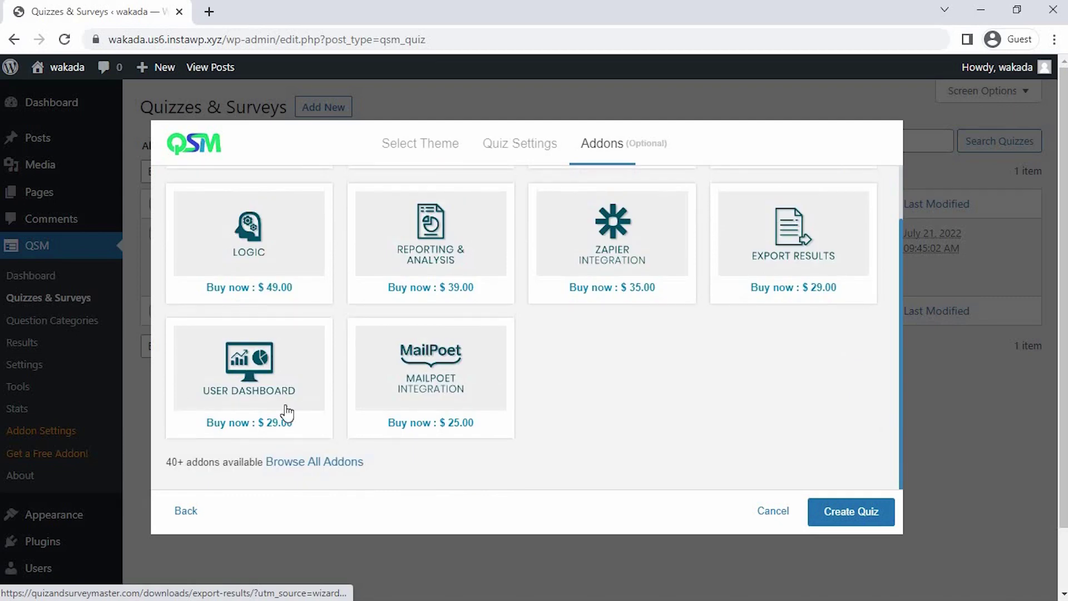
- Create the quiz and enter the multiple-choice question 'Which Department do you work for?'
left_click(840, 522)
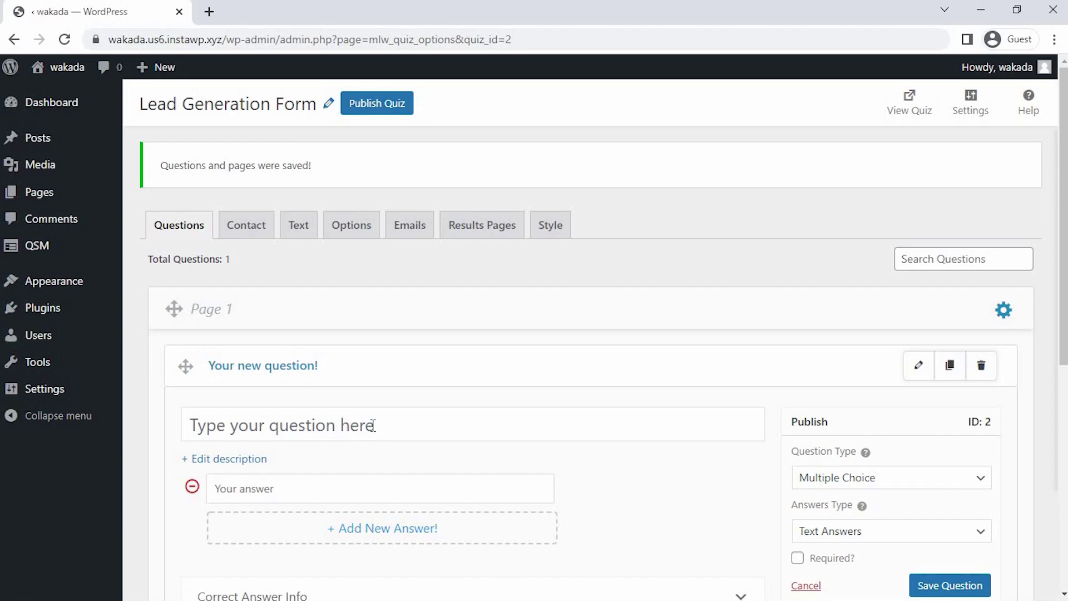
left_click(373, 425)
type("Which Departmen")
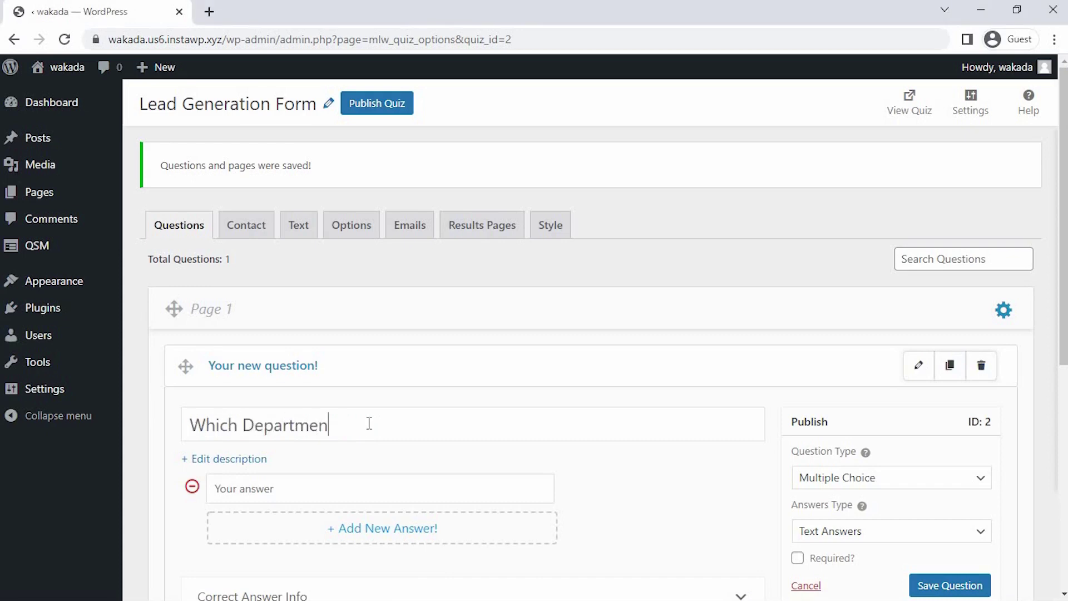
type("t do you work for?")
scroll(659, 451, "down", 3)
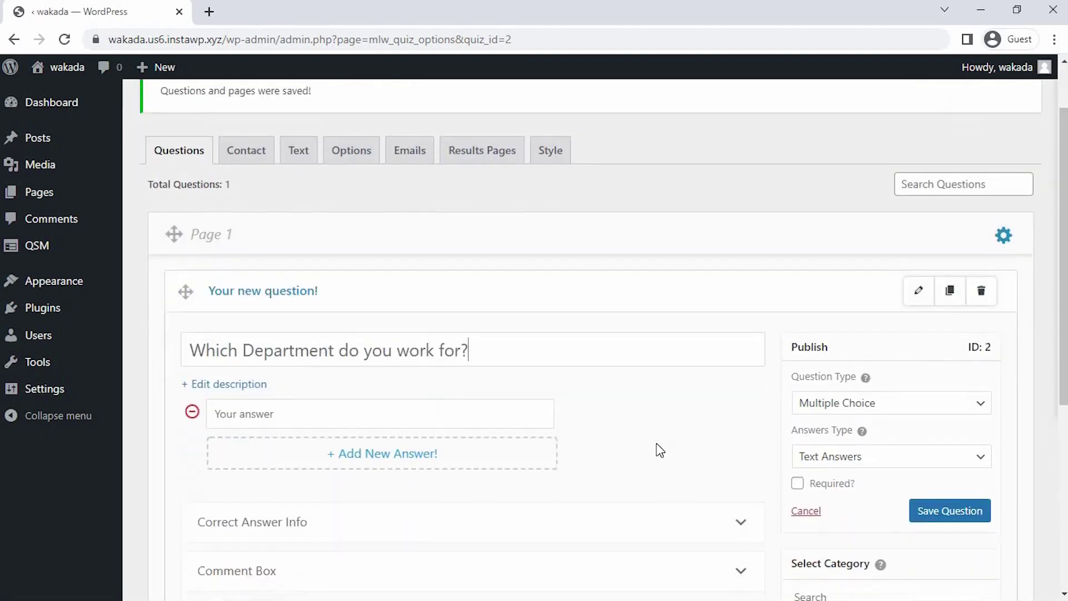
left_click(834, 304)
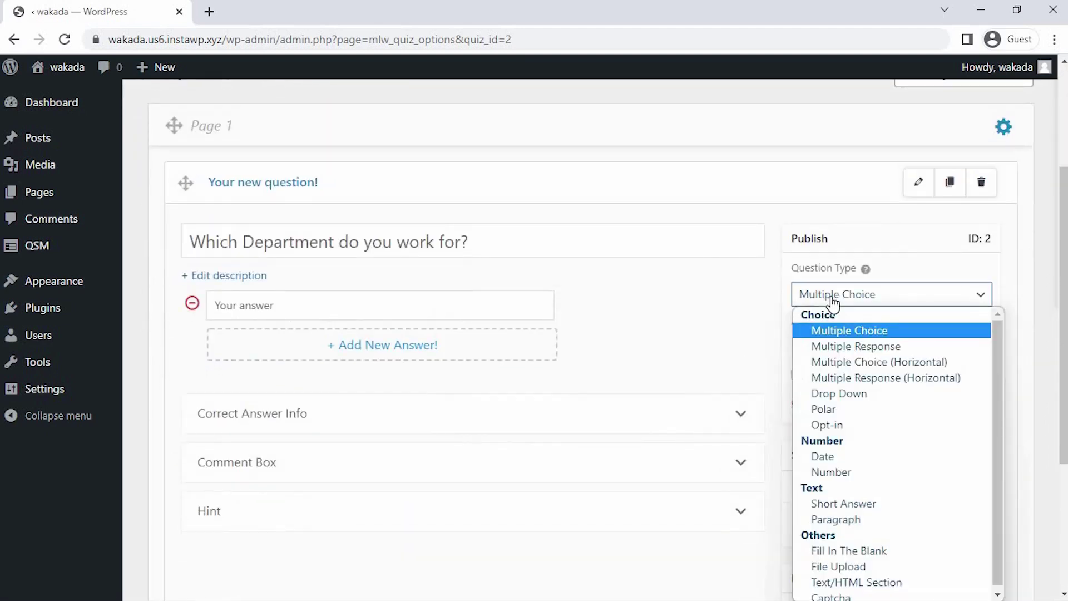
left_click(846, 332)
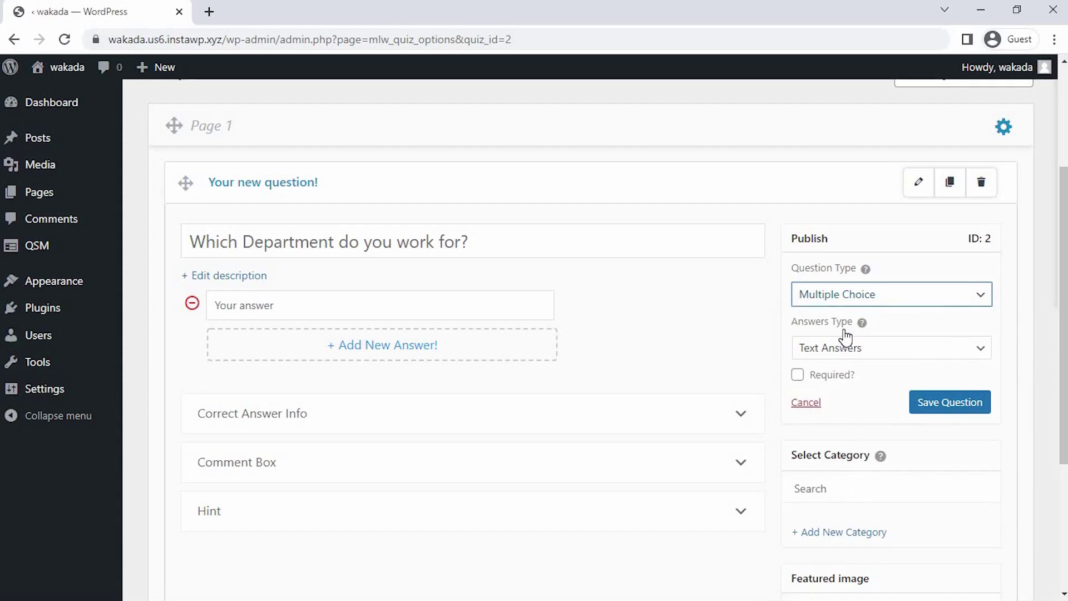
- Add the answers Human Resource, Accounting, Recruting and Customer Service
left_click(361, 310)
type("Human Resource")
left_click(365, 337)
type("Accounting")
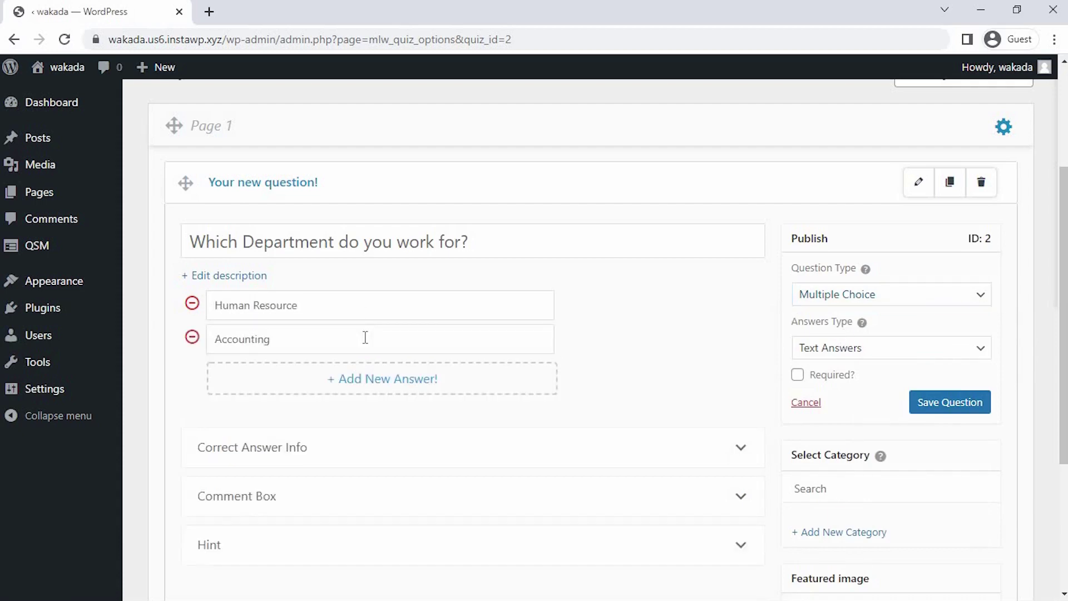
left_click(372, 378)
left_click(263, 373)
type("ecruting")
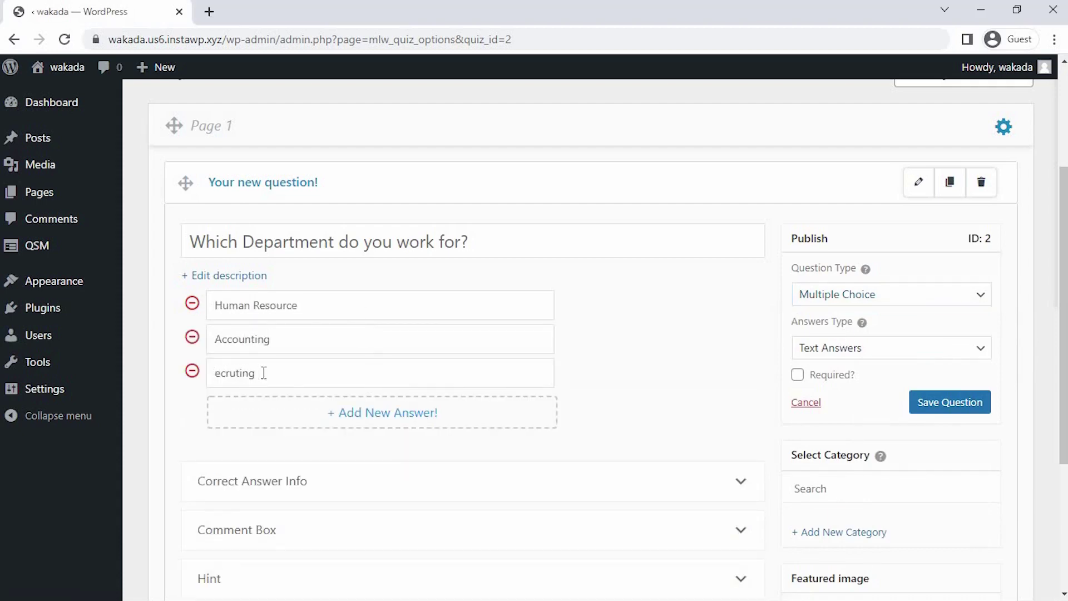
key("Home")
type("R")
left_click(284, 412)
left_click(284, 407)
type("Customer Service")
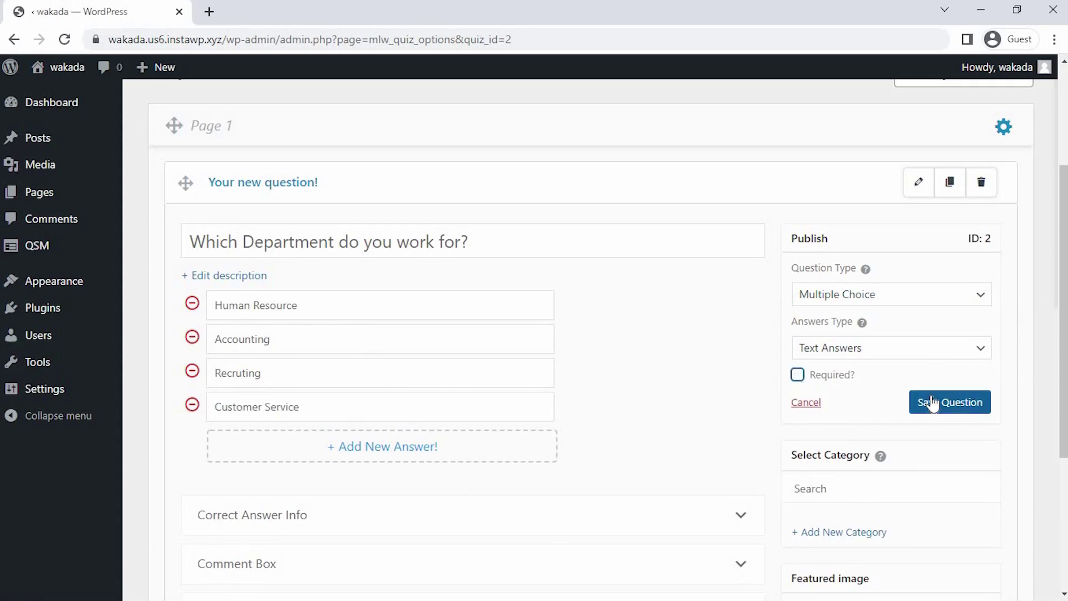
- Mark the department question required and save it
left_click(797, 378)
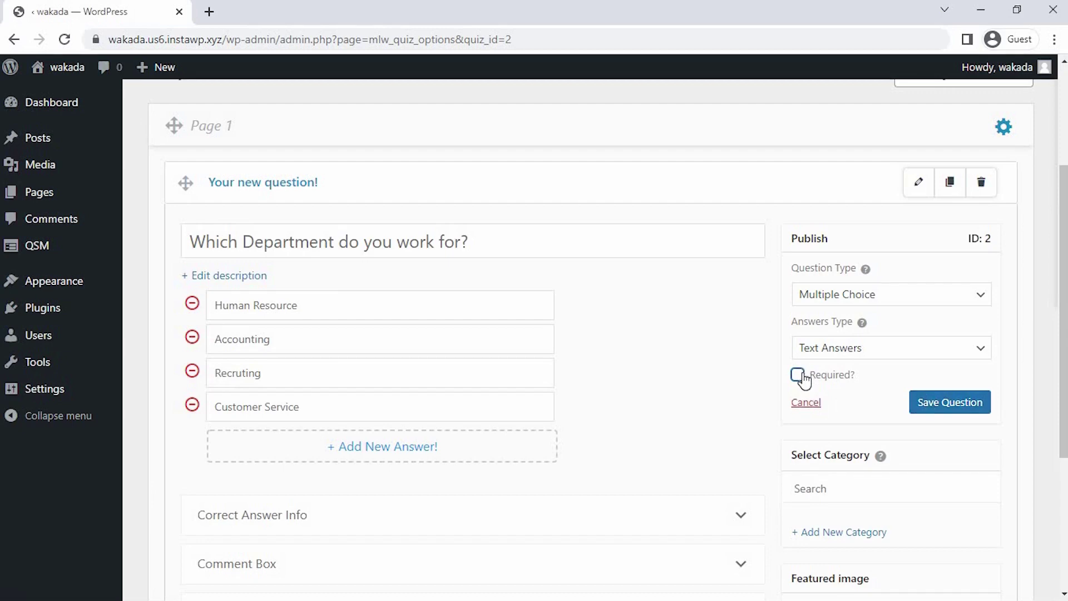
left_click(799, 376)
left_click(943, 412)
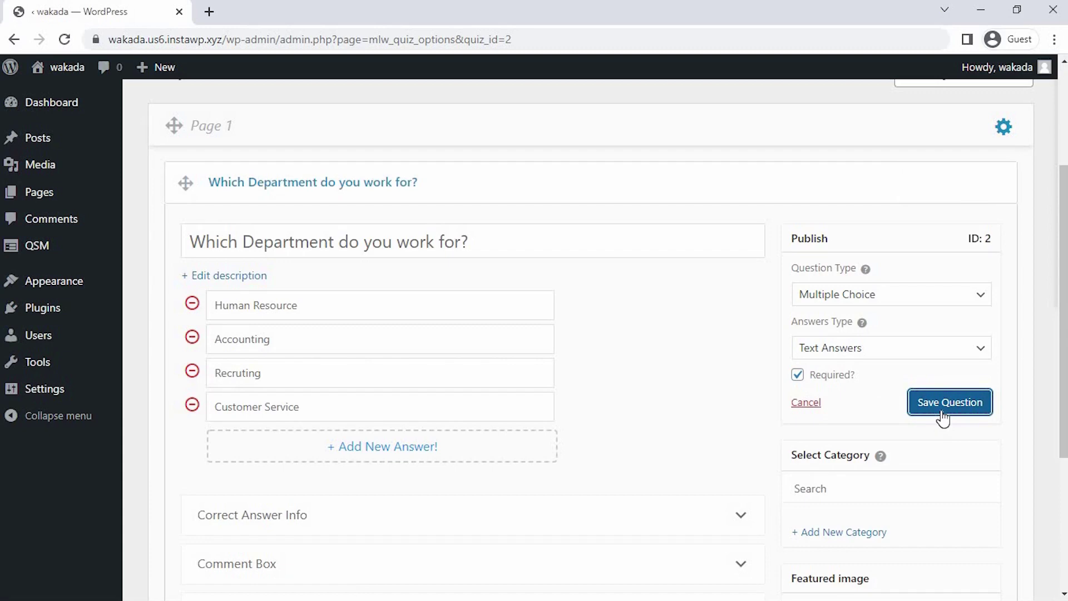
scroll(944, 417, "down", 5)
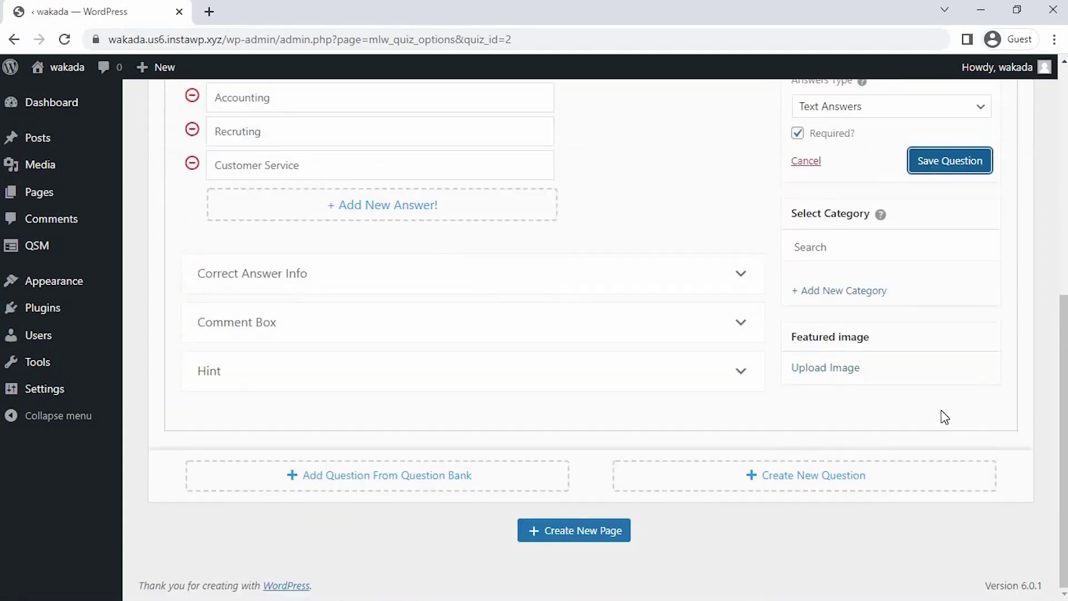
- Add a new Drop Down question titled 'How do you hear about us'
left_click(799, 477)
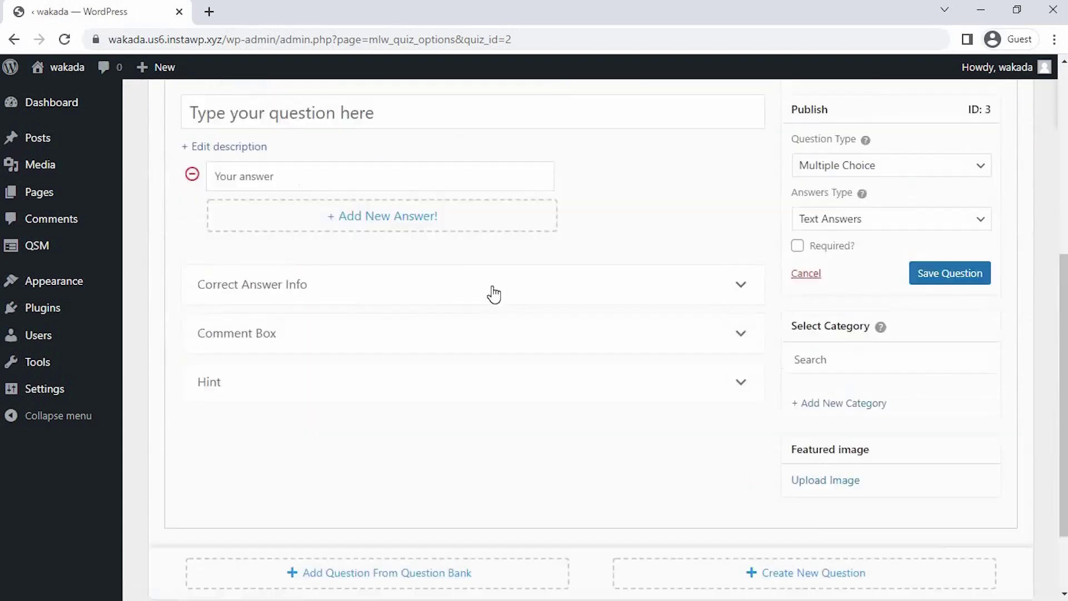
scroll(423, 267, "up", 2)
type("H")
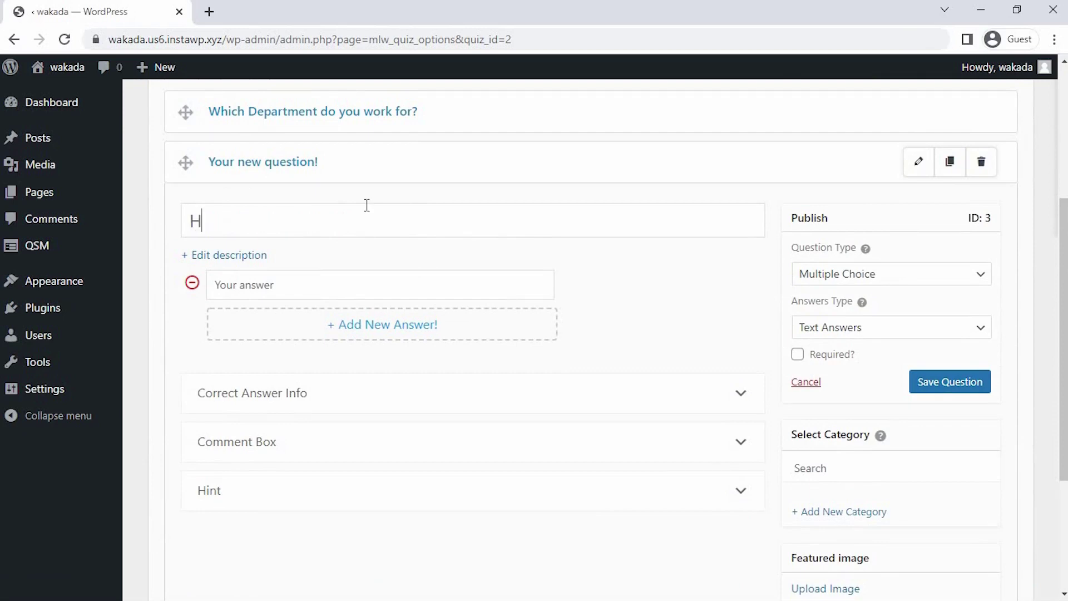
type("ow do you")
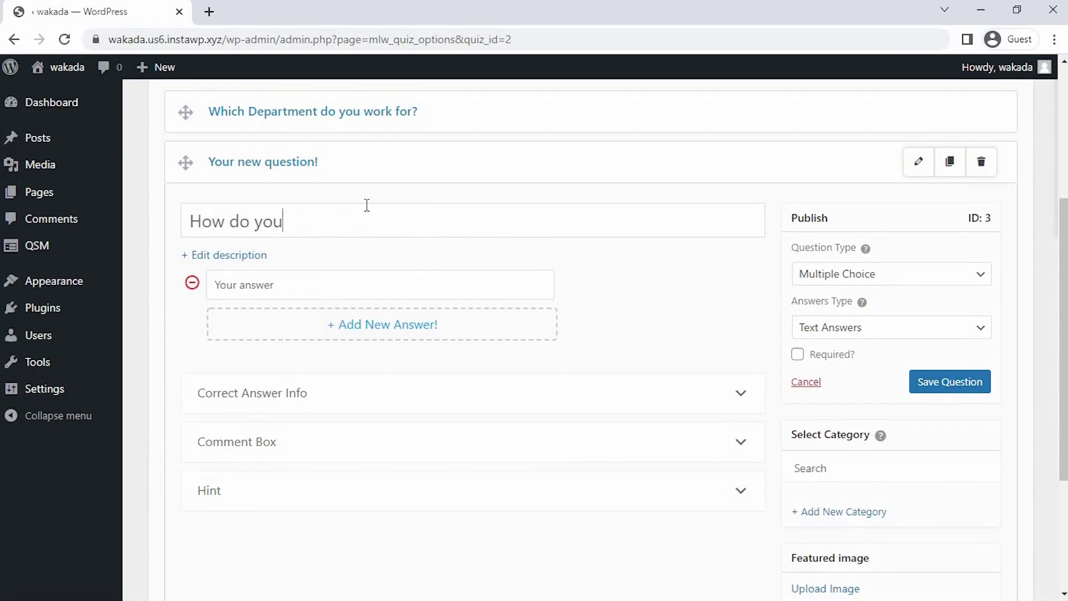
type(" t")
key("BackSpace")
type("hear about us?")
left_click(820, 281)
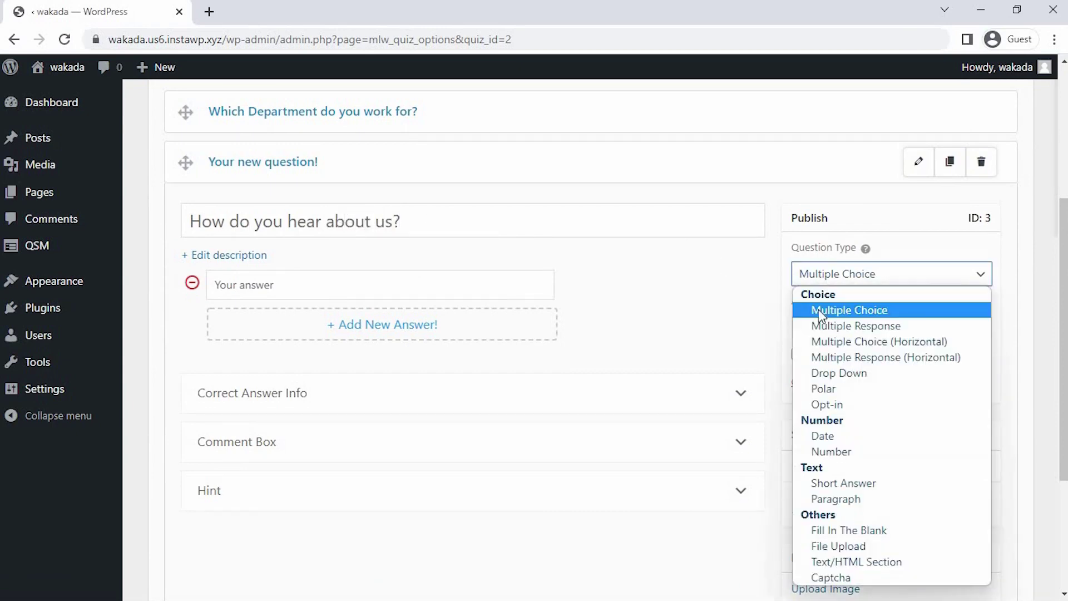
left_click(822, 376)
- Give the drop-down the answers Internet, Magazine and Newspaper
left_click(422, 287)
type("Internet")
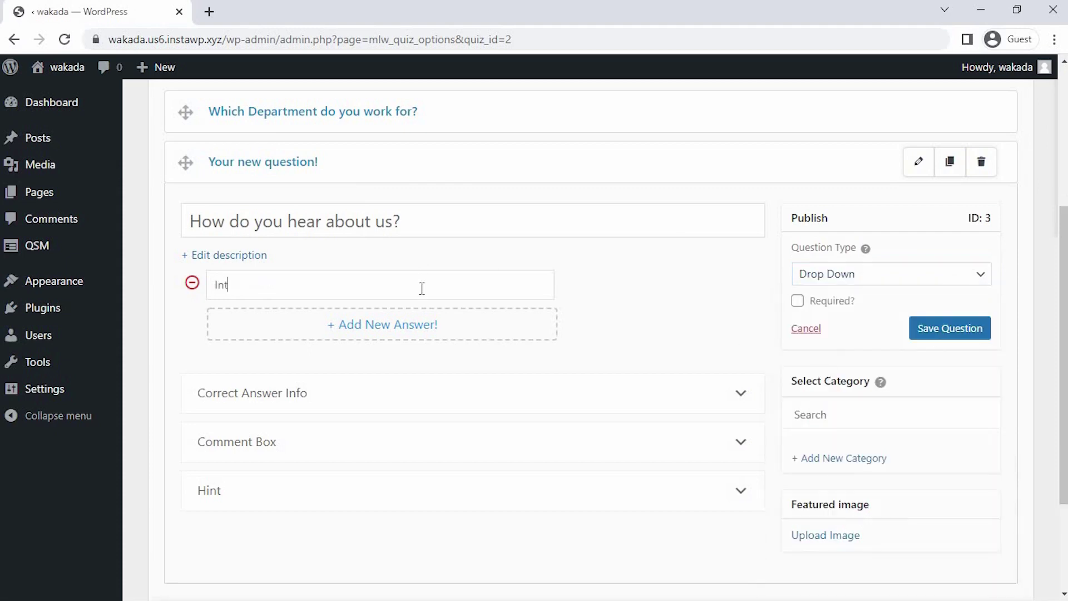
left_click(428, 313)
type("mag")
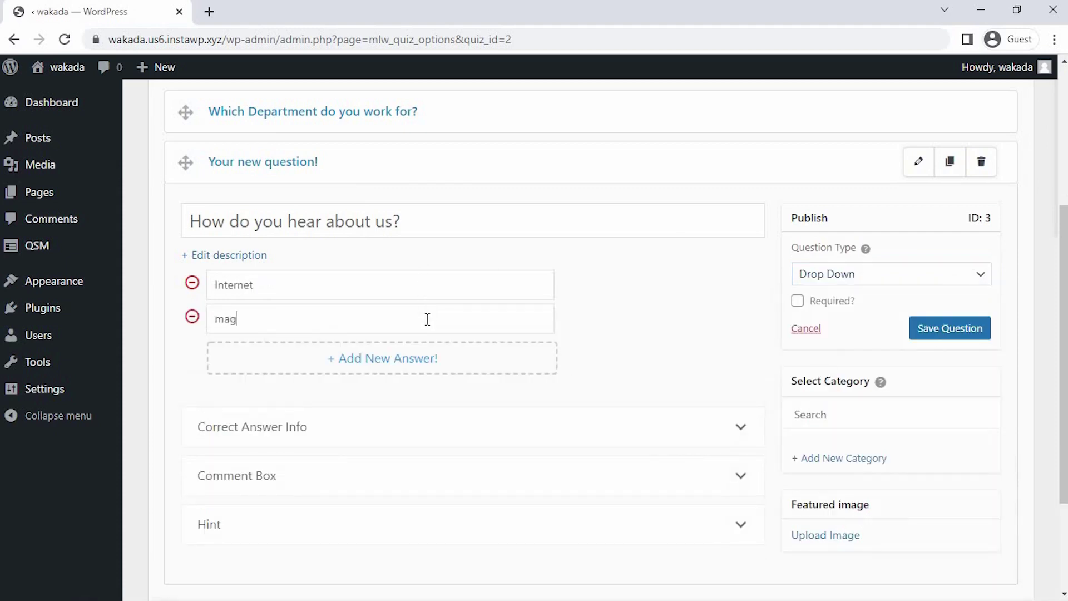
type("azine")
key("Left")
key("Left")
key("Left")
key("Left")
key("Left")
key("Left")
key("Left")
key("BackSpace")
type("M")
left_click(430, 356)
type("Newspaper")
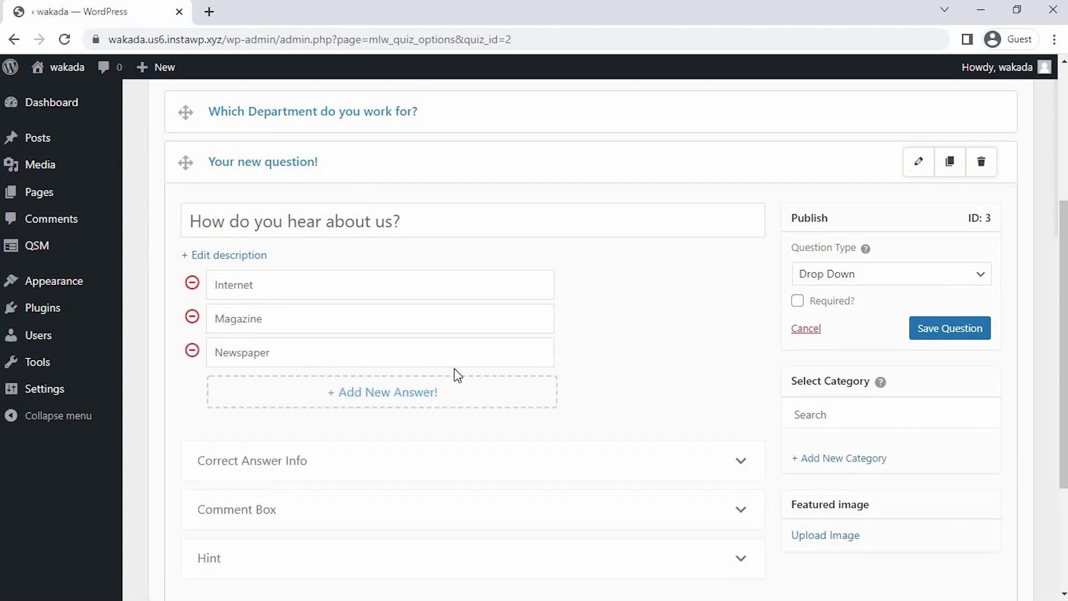
- Mark the drop-down question required and save it
left_click(798, 301)
left_click(798, 301)
left_click(930, 332)
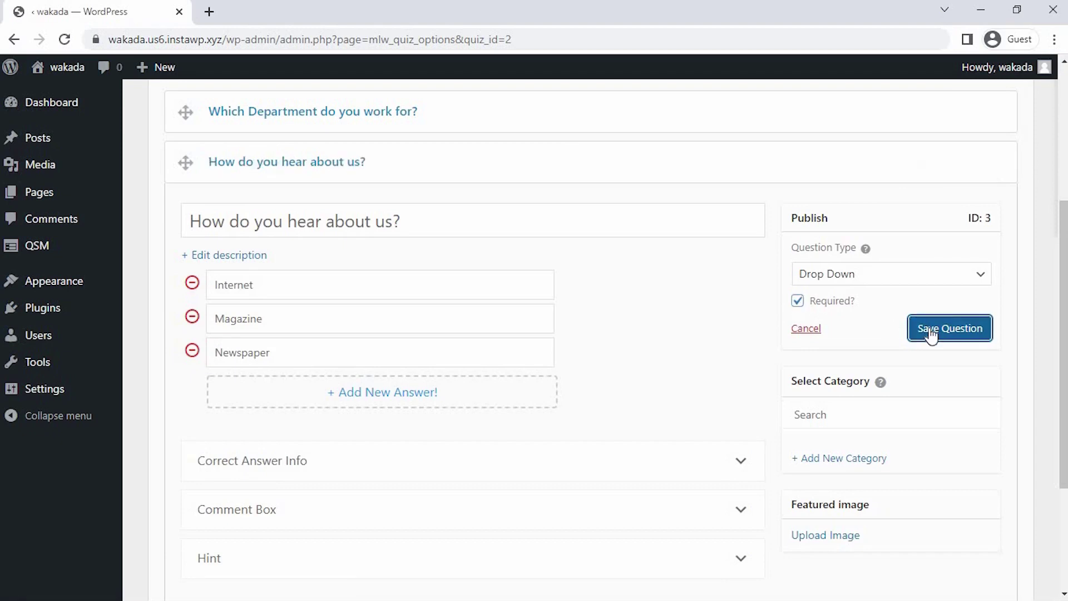
scroll(928, 328, "down", 4)
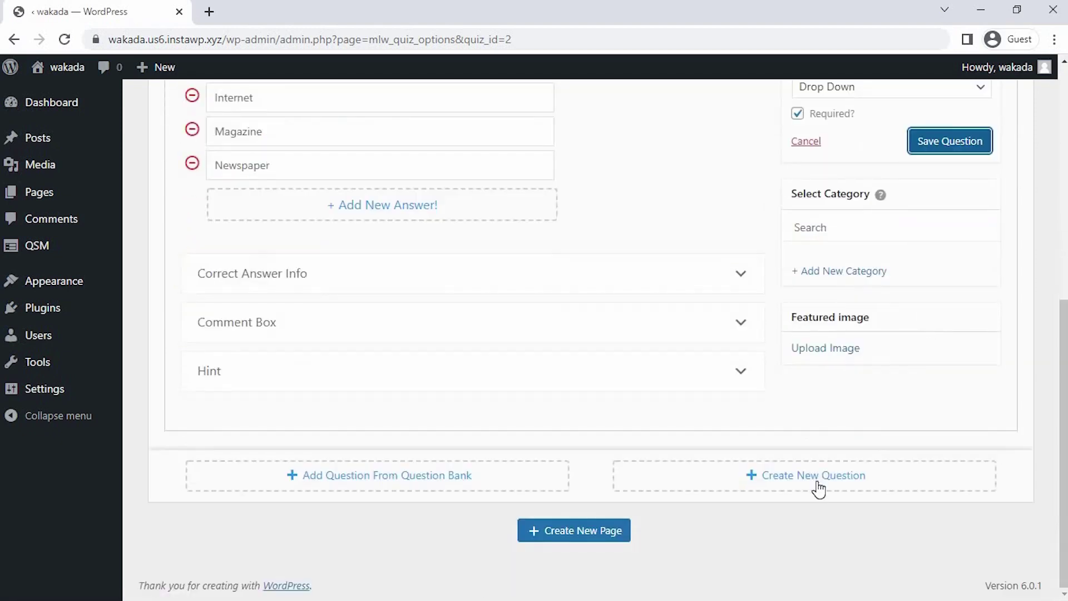
- Save a required Short Answer question 'Are you looking for the solution for yourself your team or a client?'
left_click(818, 488)
left_click(284, 398)
type("Are ")
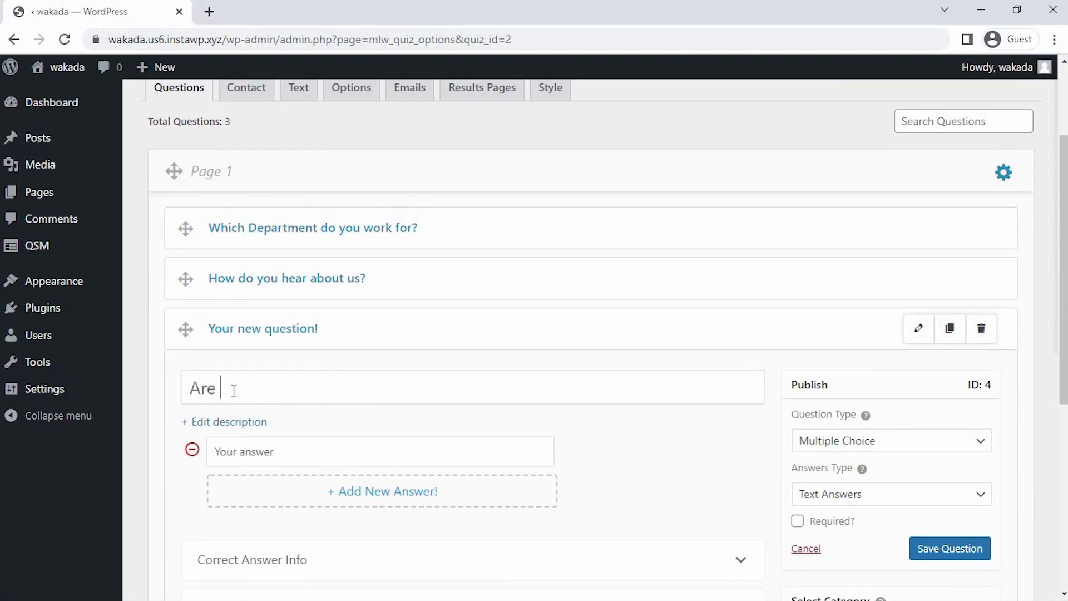
type("you looking for the solution for yourself you")
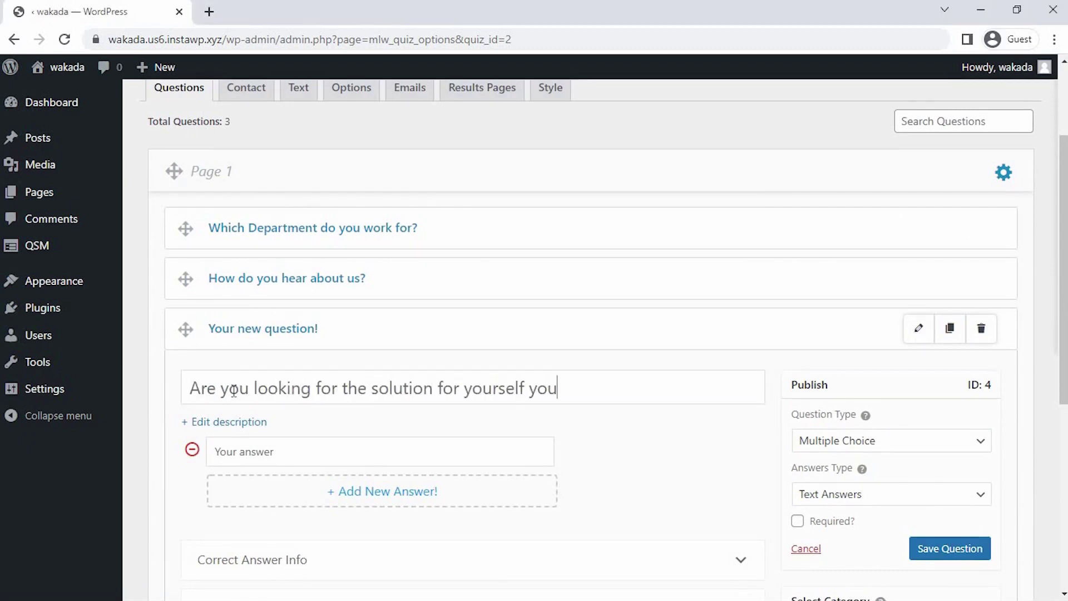
type("r team or a client?")
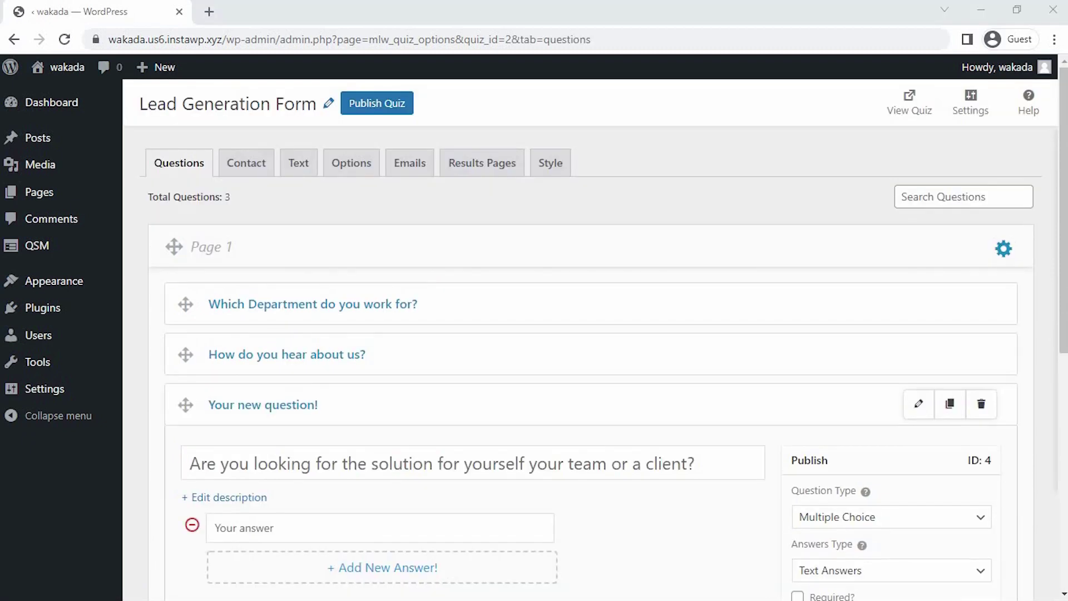
scroll(701, 461, "down", 4)
left_click(879, 281)
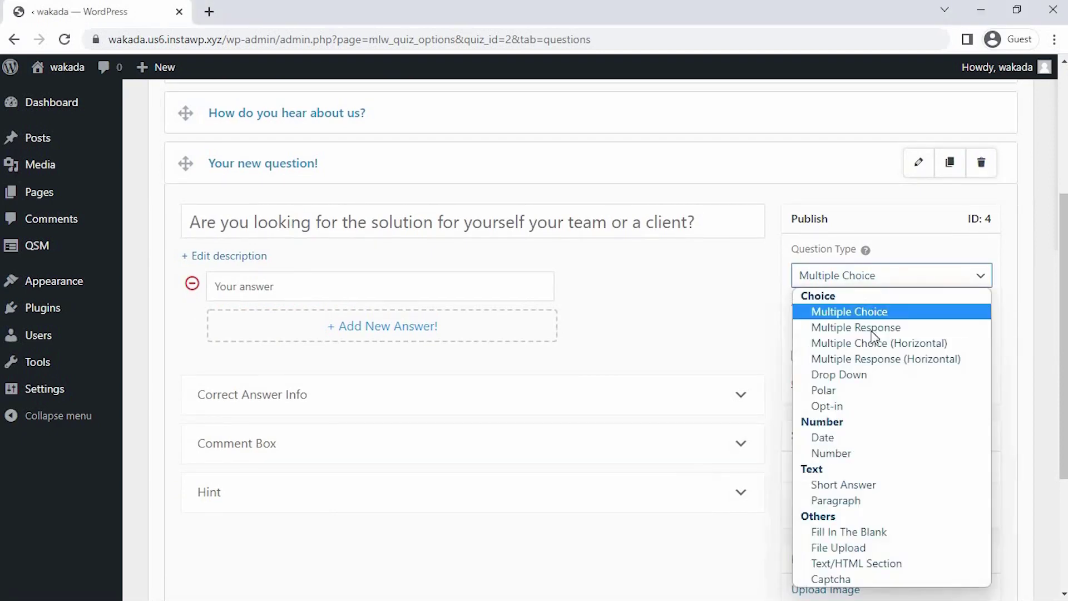
left_click(860, 490)
left_click(798, 303)
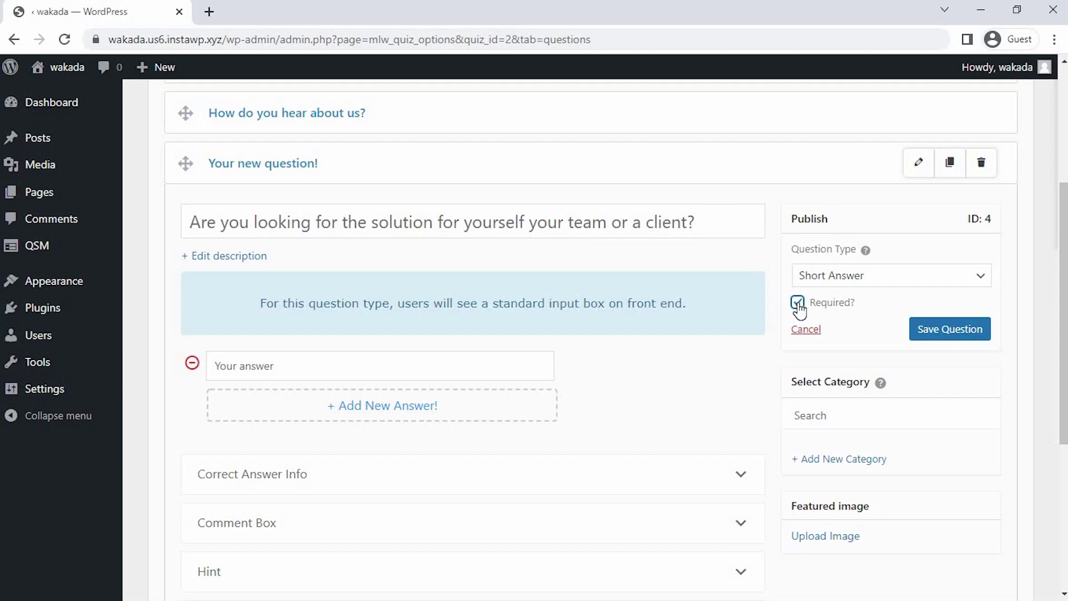
left_click(917, 335)
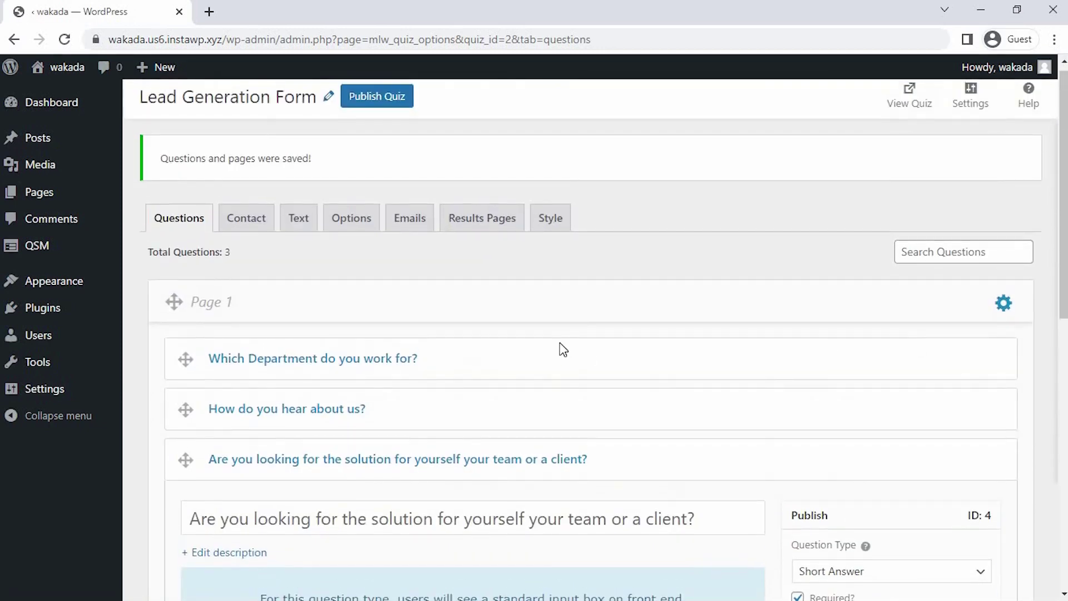
- In the Contact tab, disable the default Name and Email fields and hide disabled fields
left_click(251, 227)
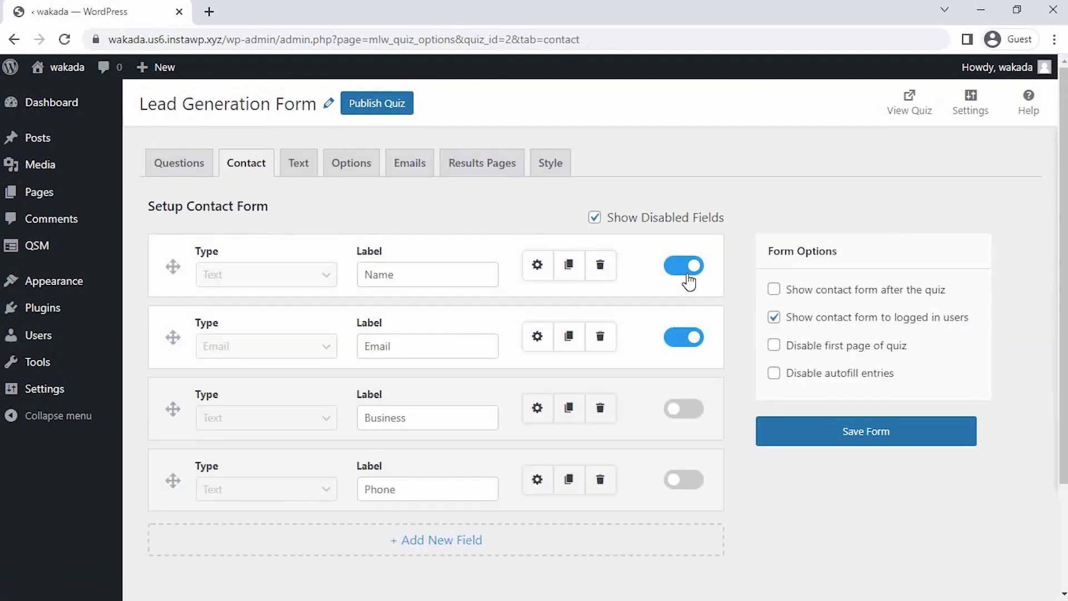
left_click(690, 268)
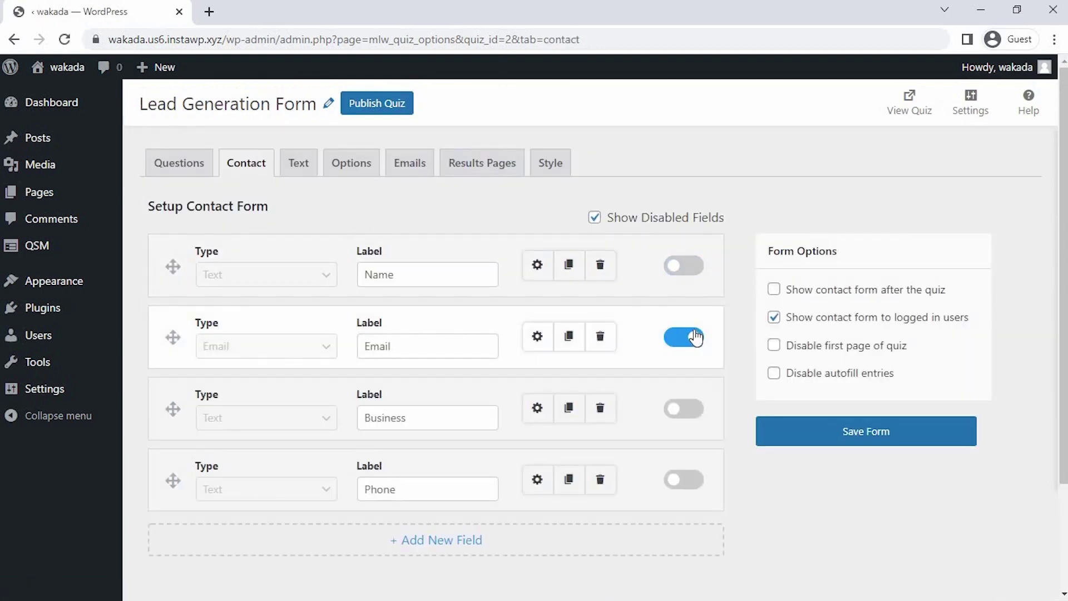
left_click(695, 336)
left_click(595, 218)
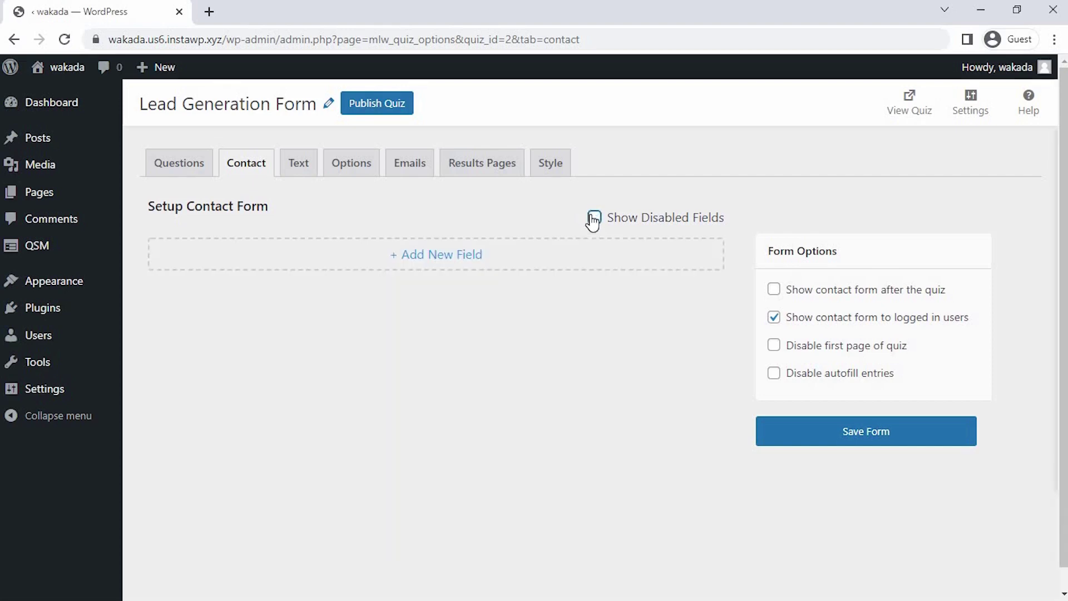
- Add a required Text contact field labelled 'Full Name'
left_click(430, 257)
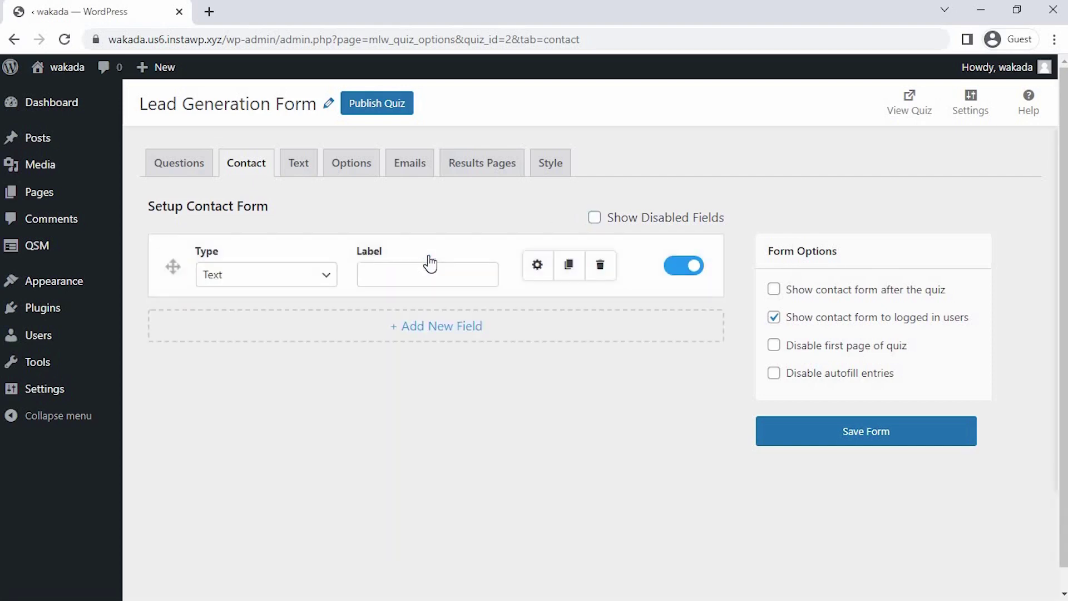
left_click(329, 278)
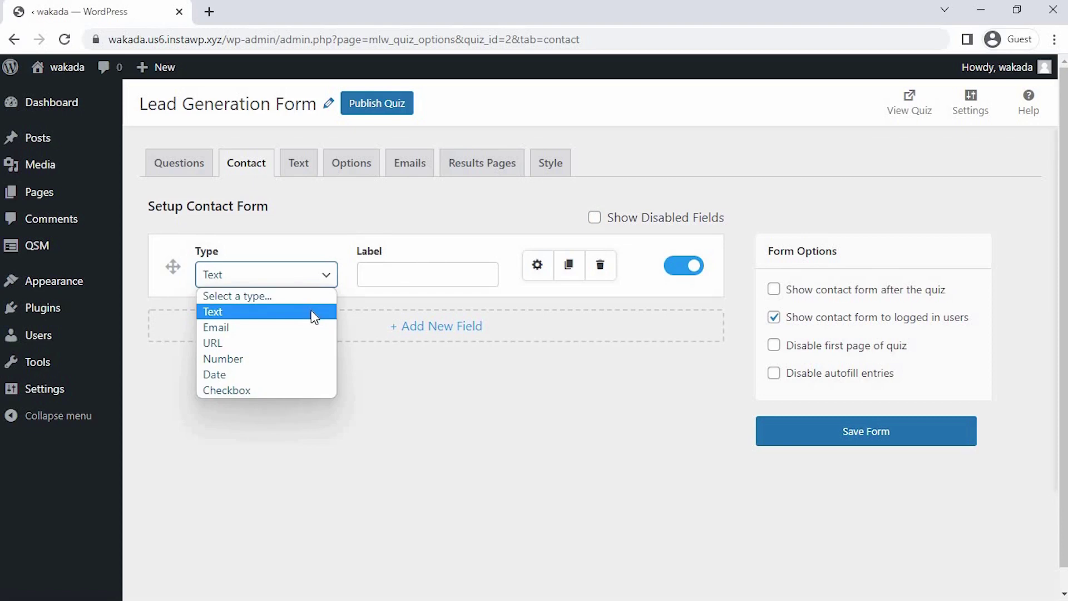
left_click(314, 316)
left_click(373, 273)
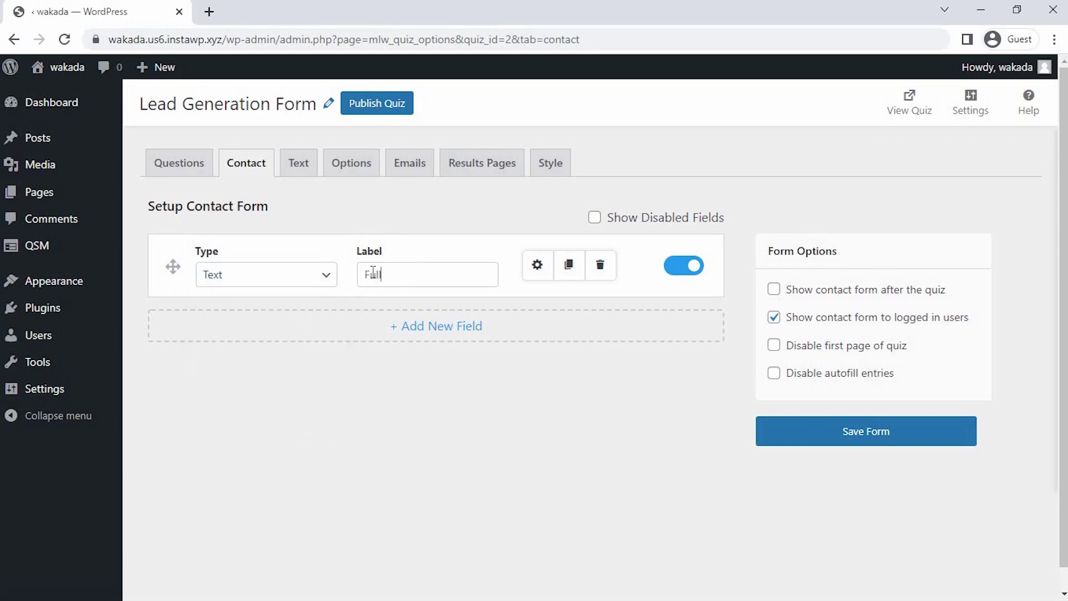
type("Full Name")
left_click(538, 265)
left_click(473, 359)
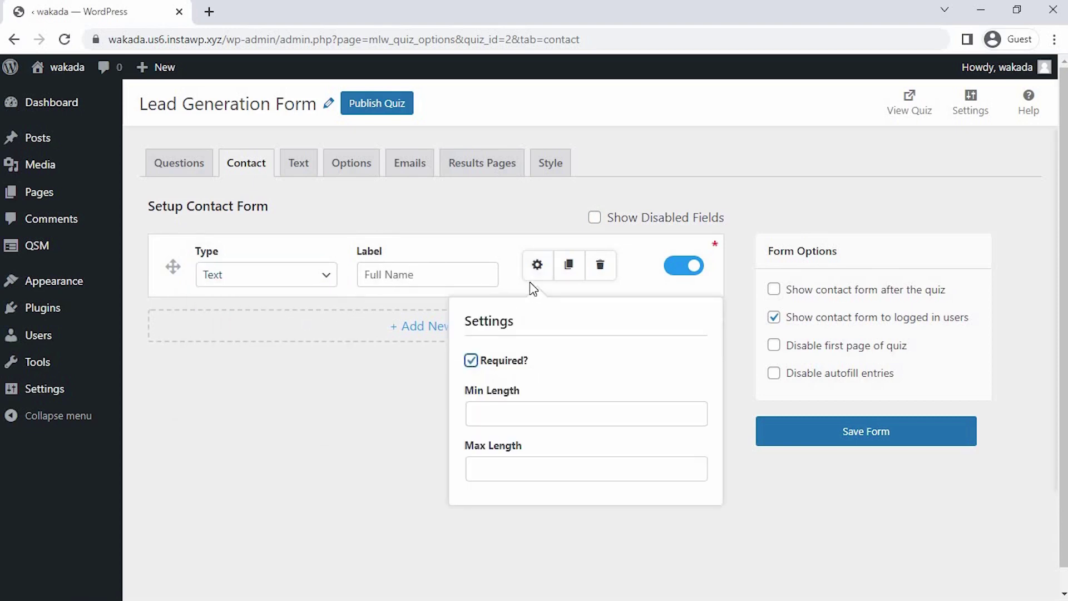
left_click(532, 278)
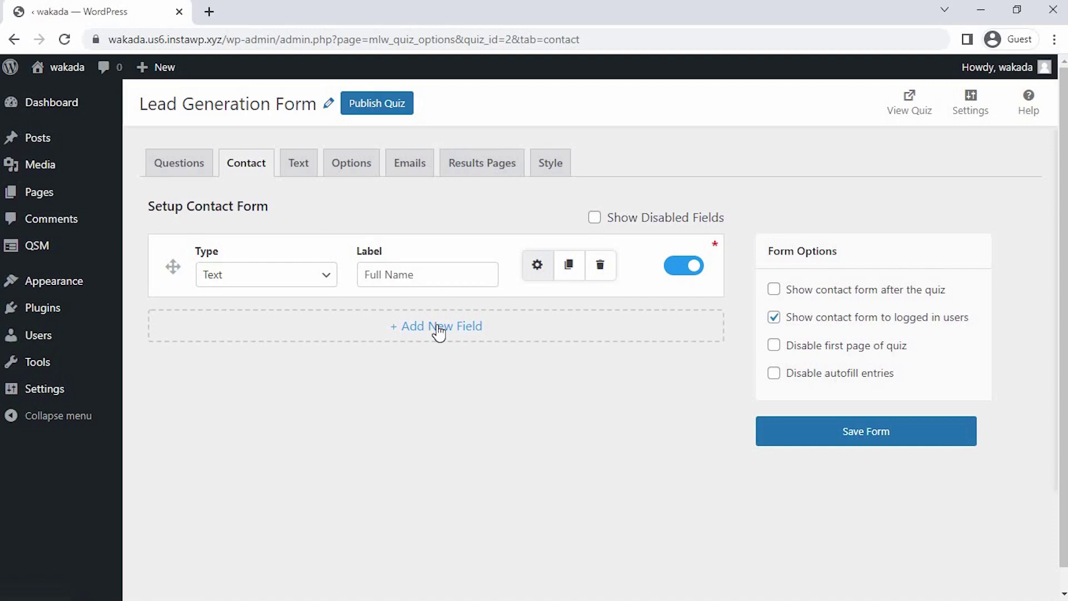
- Add a required Email field labelled 'Email Address' and save the contact form
left_click(438, 332)
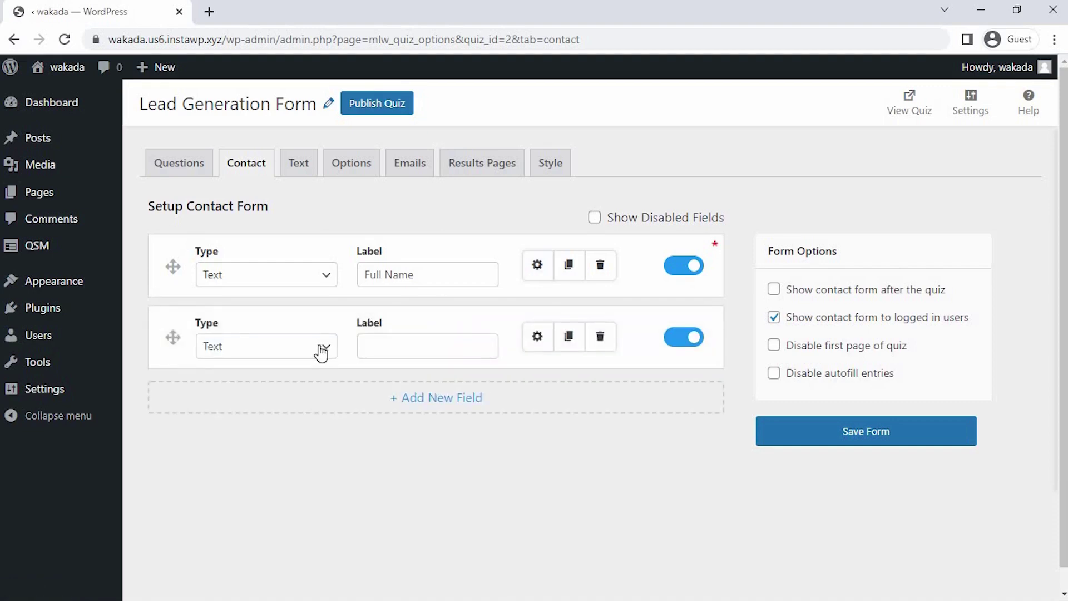
left_click(321, 353)
left_click(296, 406)
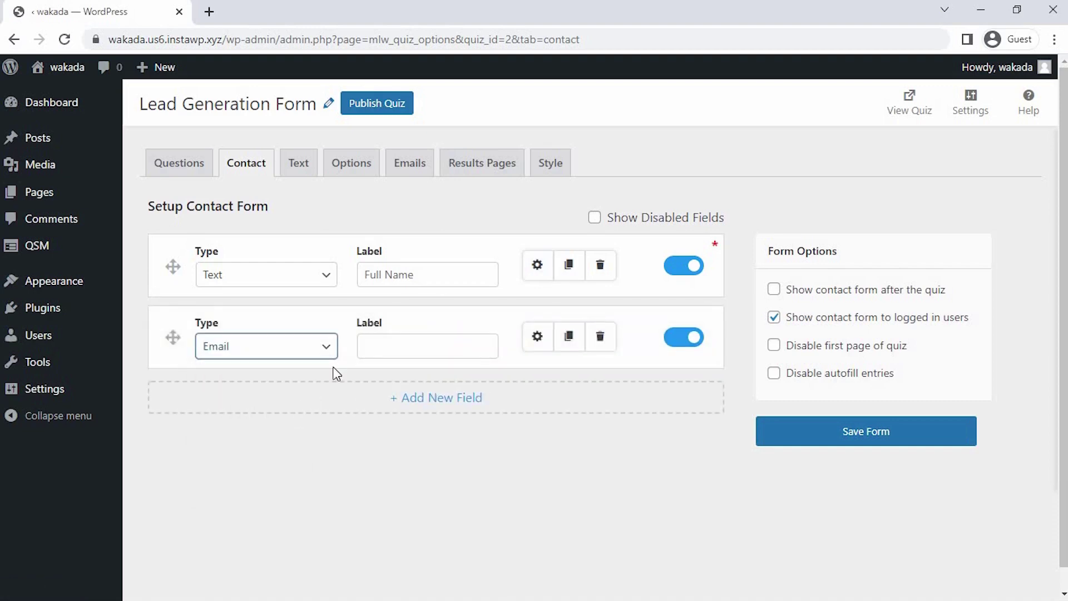
left_click(376, 350)
type("Email")
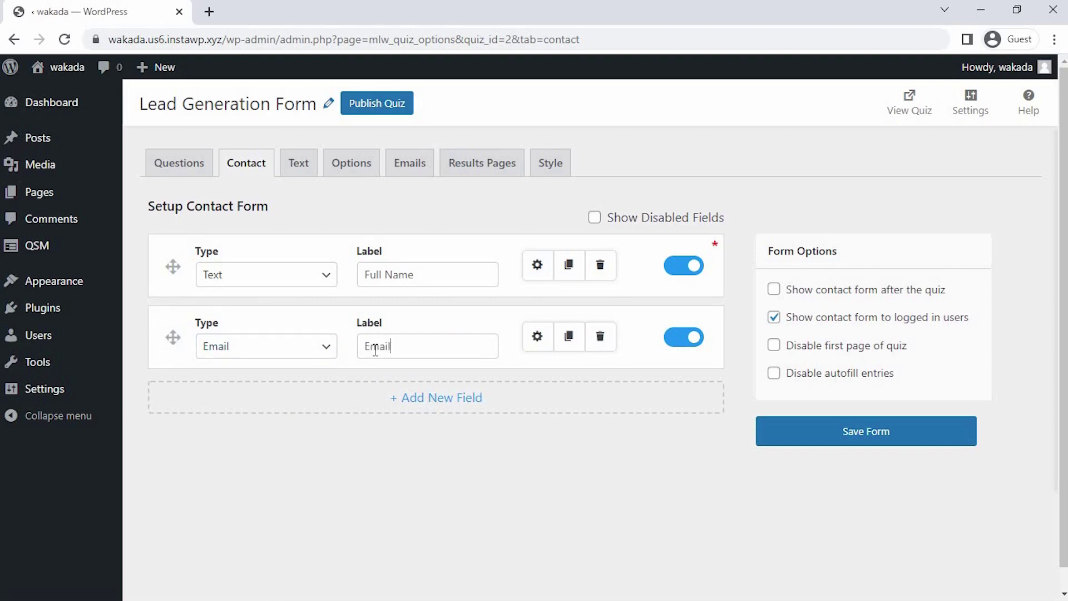
type(" Address")
left_click(537, 337)
left_click(475, 435)
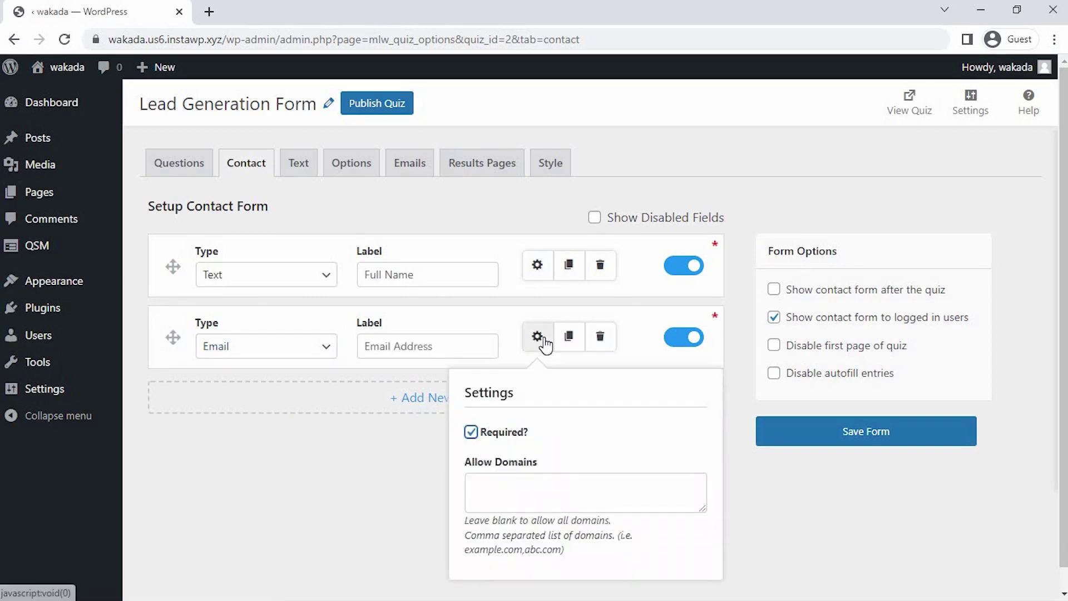
left_click(542, 341)
left_click(787, 443)
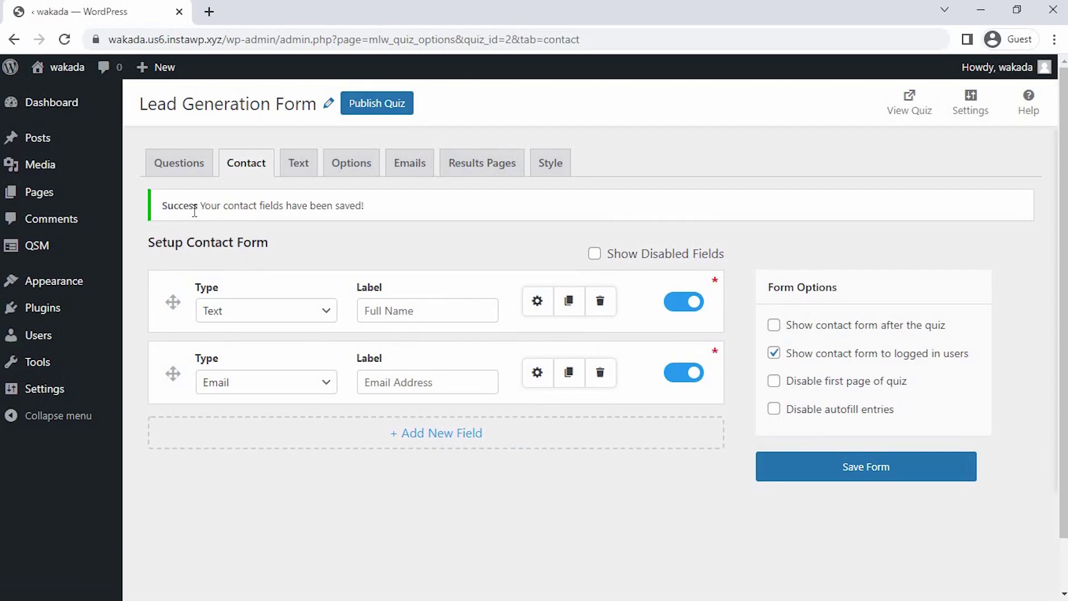
- View the live Lead Generation Form and check the 'How do you hear about us?' dropdown answers
left_click(185, 167)
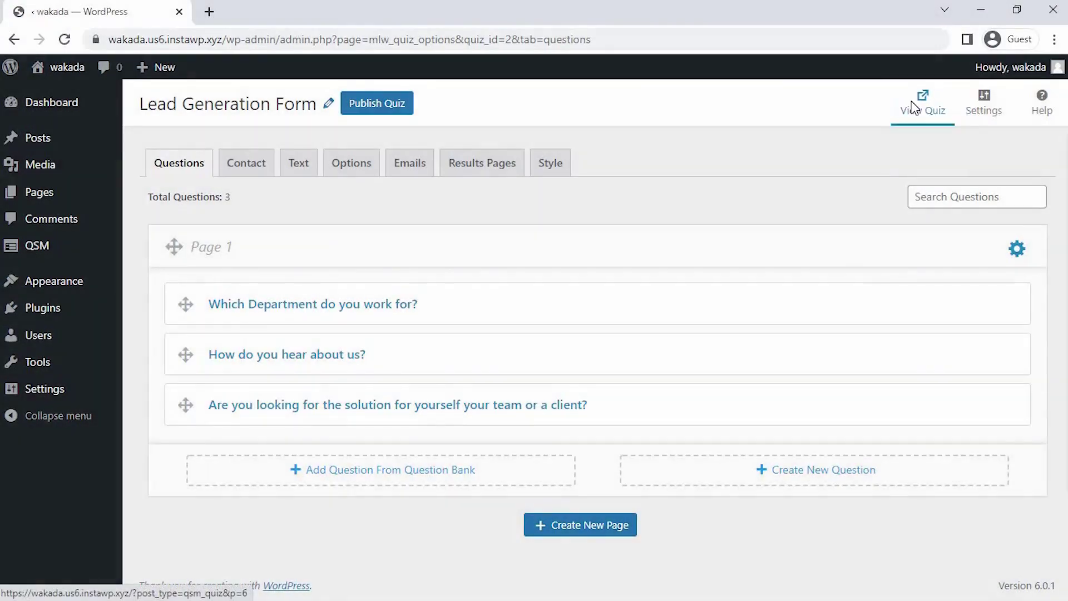
left_click(912, 108)
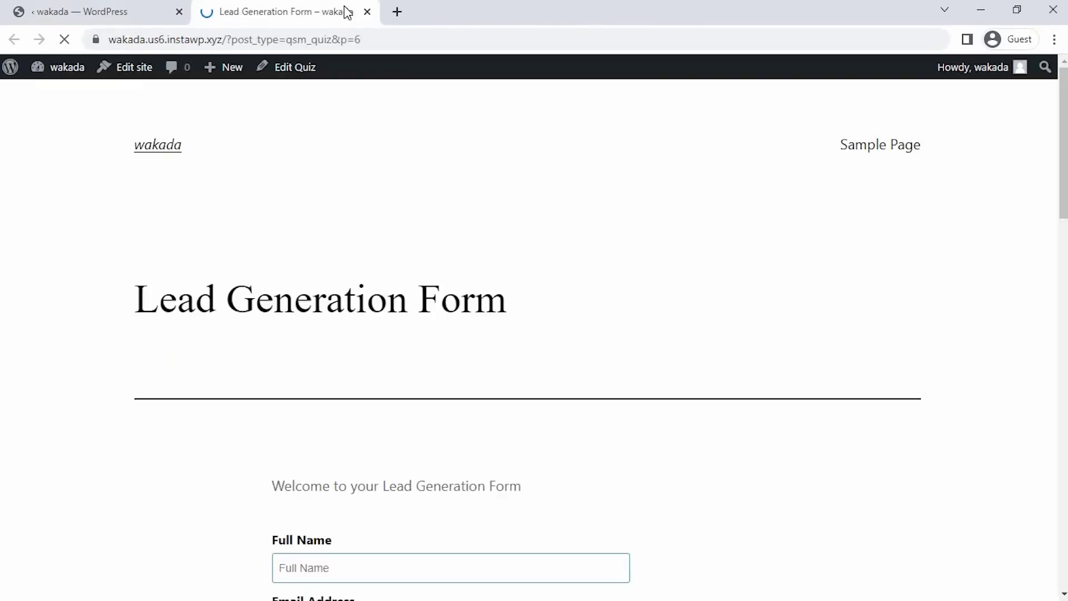
scroll(310, 307, "down", 4)
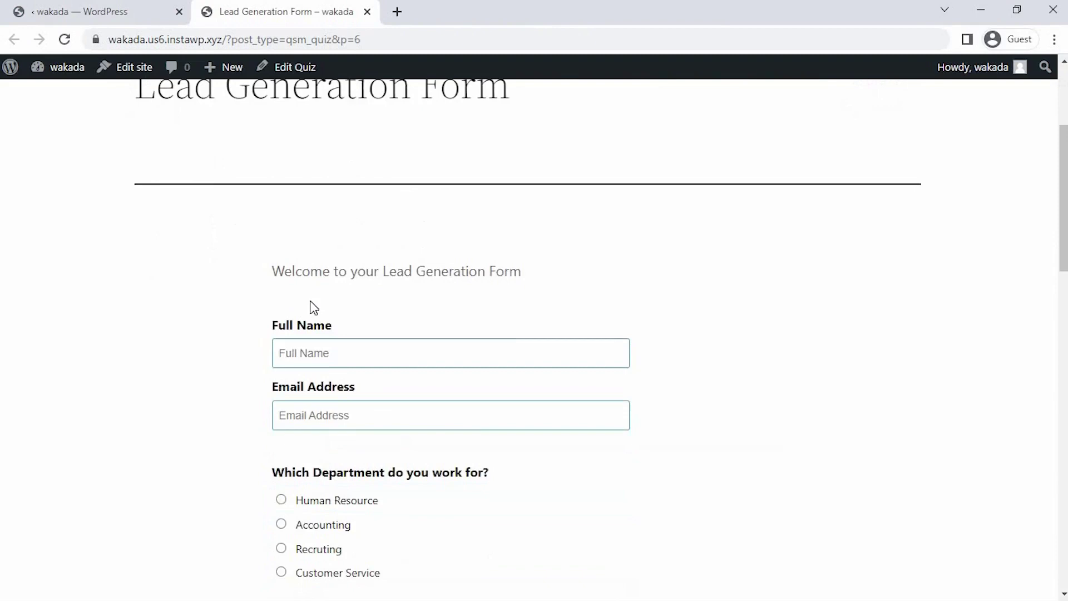
scroll(313, 305, "down", 8)
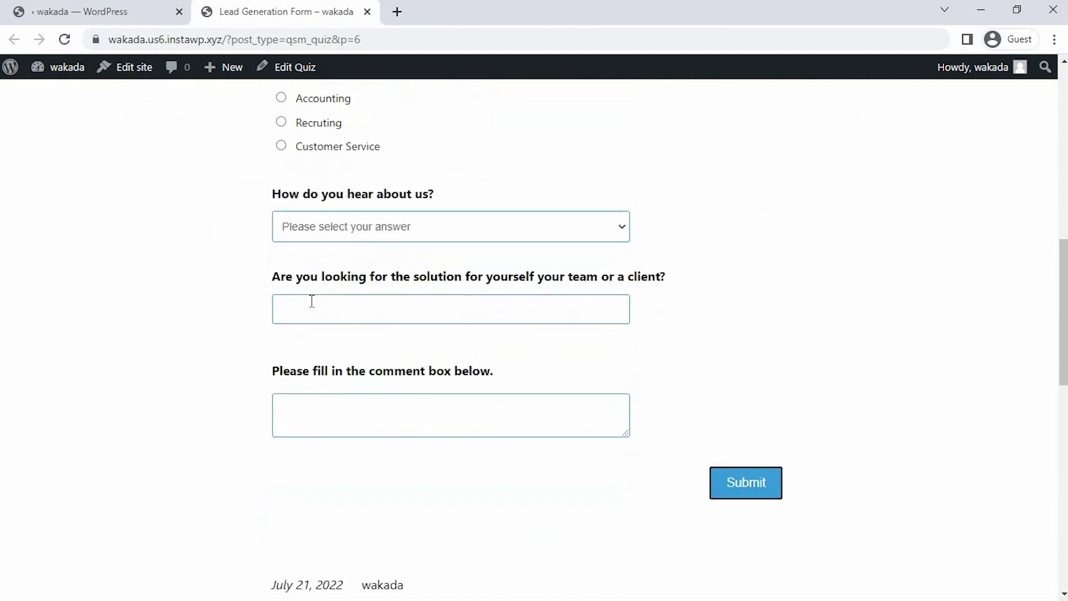
left_click(621, 232)
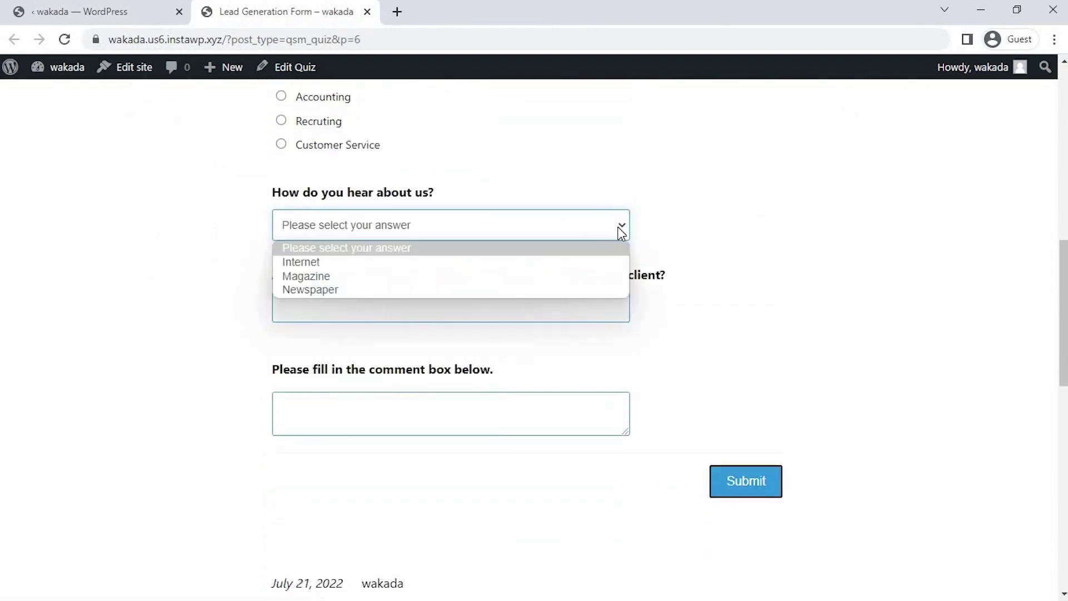
scroll(622, 231, "up", 9)
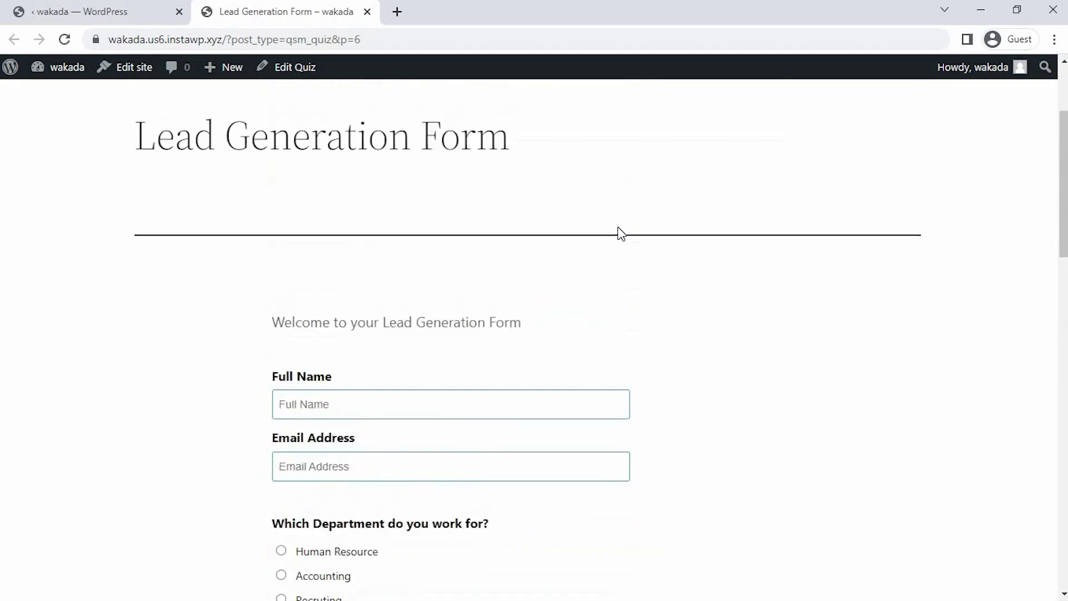
scroll(622, 233, "up", 3)
scroll(622, 233, "down", 20)
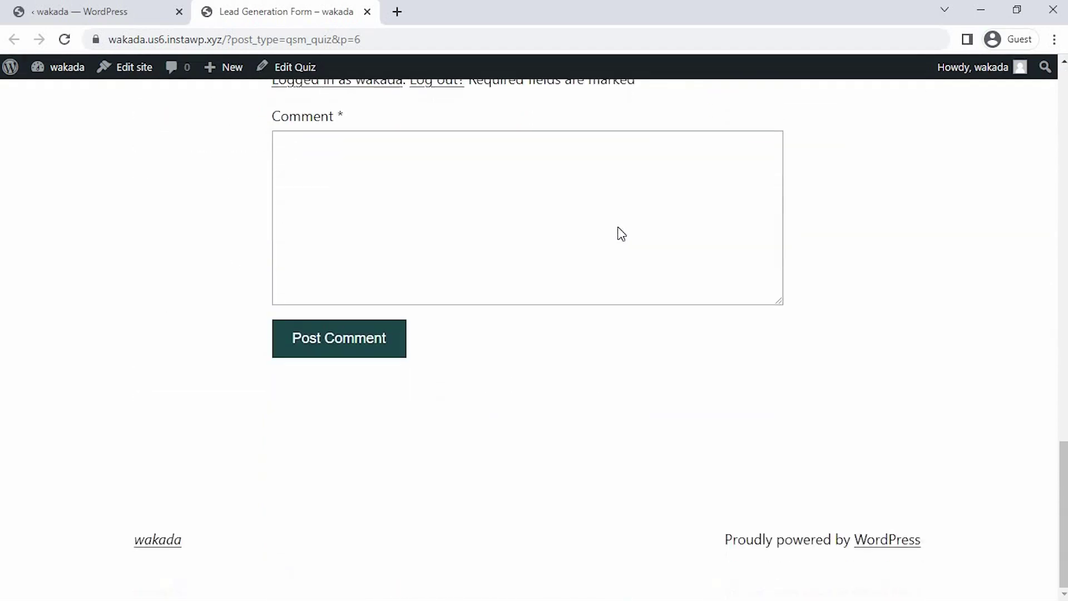
scroll(621, 231, "up", 2)
scroll(617, 226, "down", 2)
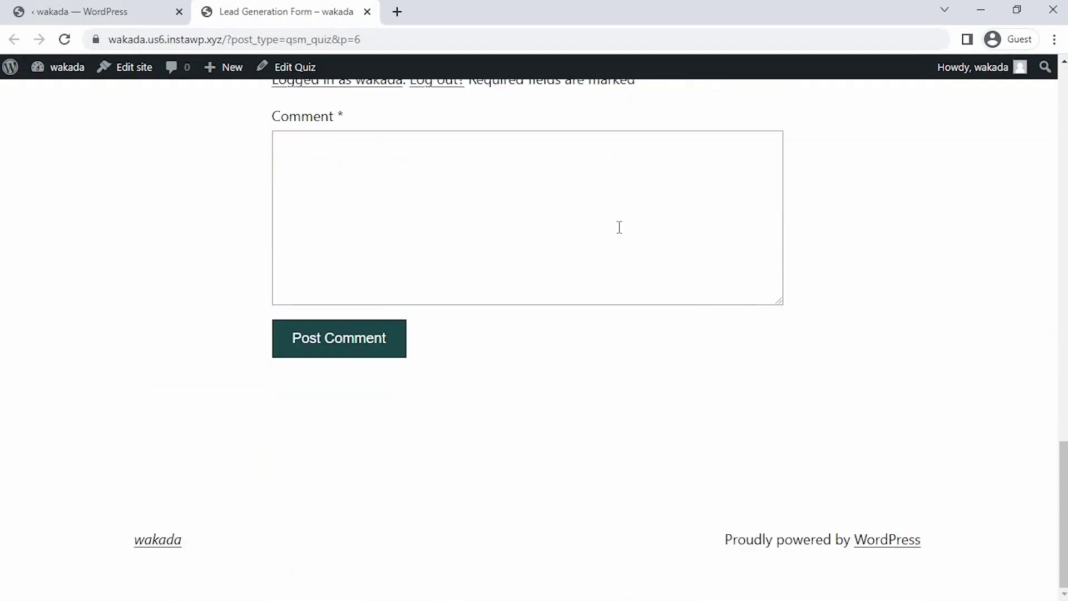